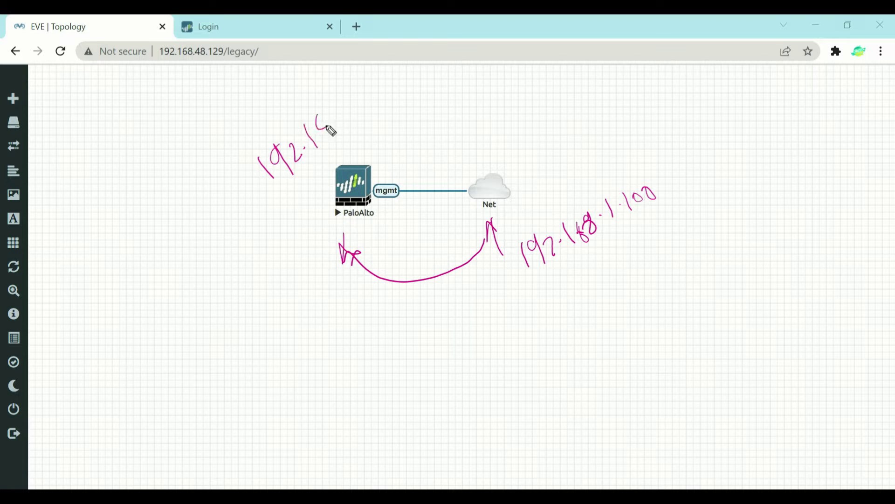
# Step: Write the default address 192.168.1.1 and the new address 192.168.48.250 beside the PaloAlto node
pyautogui.click(344, 107)
pyautogui.click(364, 108)
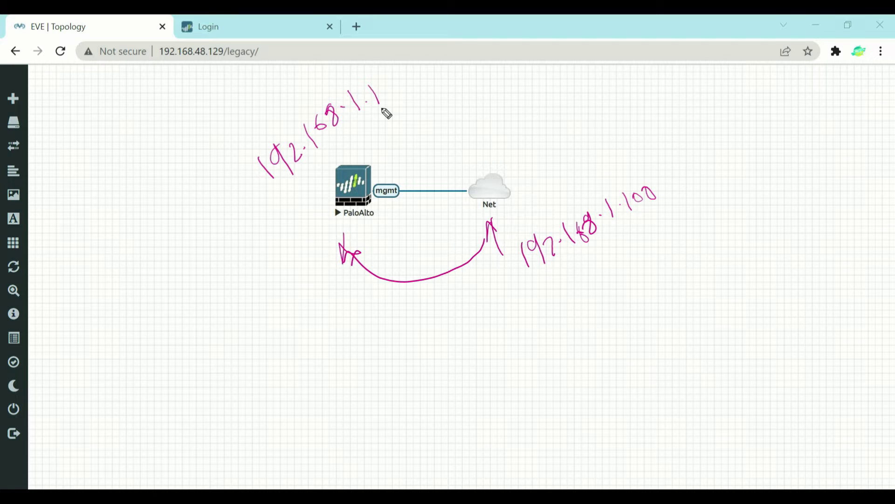
pyautogui.moveTo(368, 163)
pyautogui.mouseDown()
pyautogui.moveTo(400, 147)
pyautogui.moveTo(421, 146)
pyautogui.moveTo(425, 155)
pyautogui.mouseUp()
pyautogui.moveTo(433, 140)
pyautogui.mouseDown()
pyautogui.moveTo(451, 160)
pyautogui.moveTo(530, 95)
pyautogui.moveTo(545, 104)
pyautogui.moveTo(537, 111)
pyautogui.moveTo(582, 93)
pyautogui.moveTo(600, 66)
pyautogui.mouseUp()
pyautogui.click(469, 136)
pyautogui.click(499, 105)
pyautogui.click(512, 105)
pyautogui.click(562, 93)
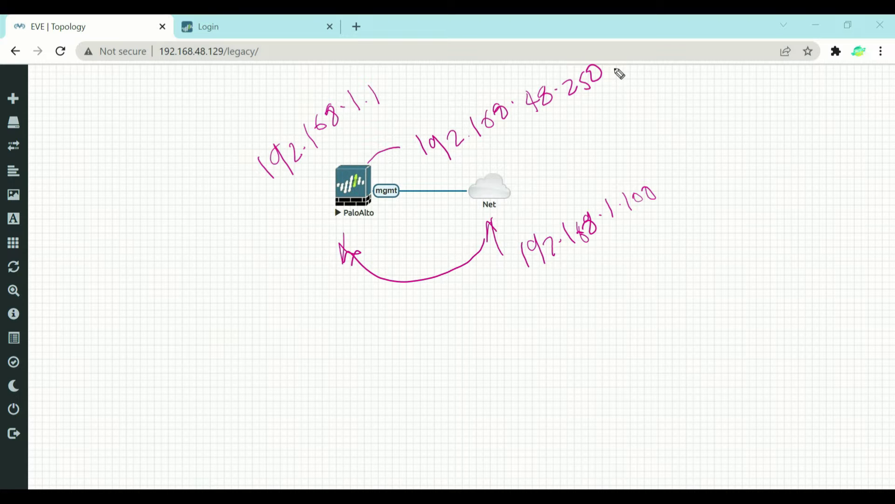
# Step: Note 200 as an alternative last octet, draw arrows between the addresses, then go to the login page
pyautogui.moveTo(556, 117)
pyautogui.mouseDown()
pyautogui.moveTo(604, 139)
pyautogui.moveTo(620, 115)
pyautogui.mouseUp()
pyautogui.moveTo(634, 103)
pyautogui.mouseDown()
pyautogui.moveTo(631, 111)
pyautogui.moveTo(638, 99)
pyautogui.mouseUp()
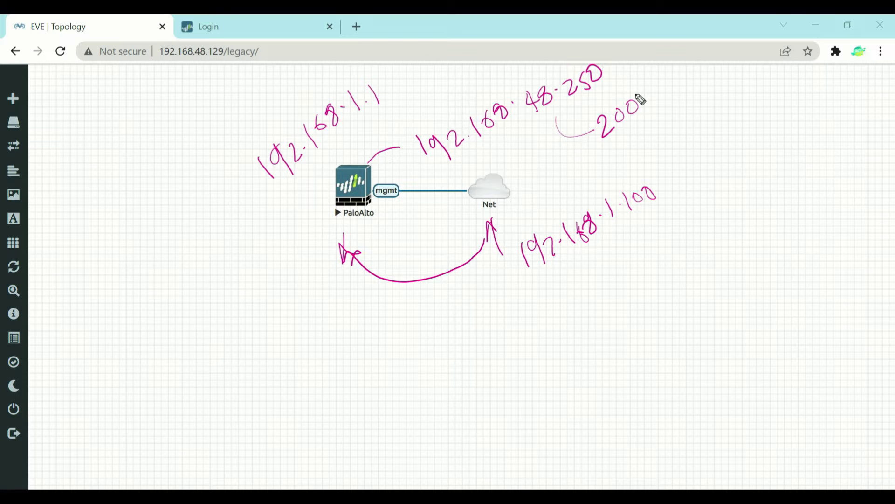
pyautogui.moveTo(367, 117); pyautogui.dragTo(465, 103)
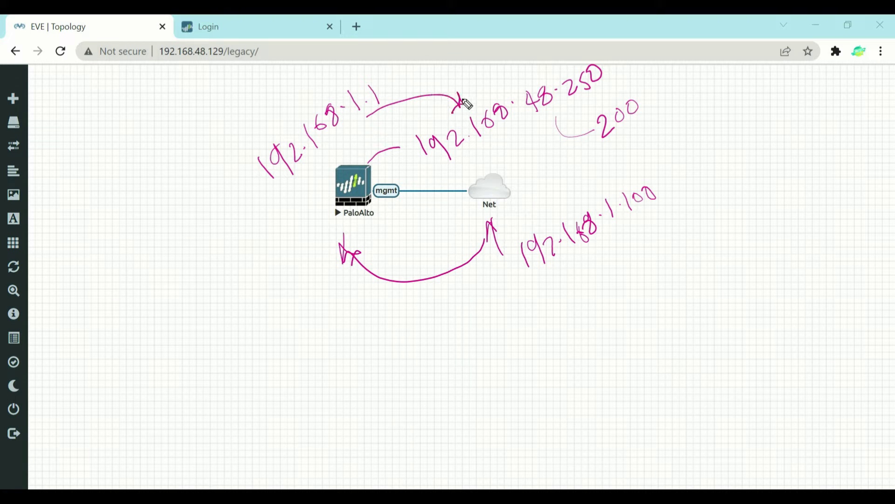
pyautogui.moveTo(522, 131)
pyautogui.mouseDown()
pyautogui.moveTo(582, 158)
pyautogui.moveTo(579, 173)
pyautogui.mouseUp()
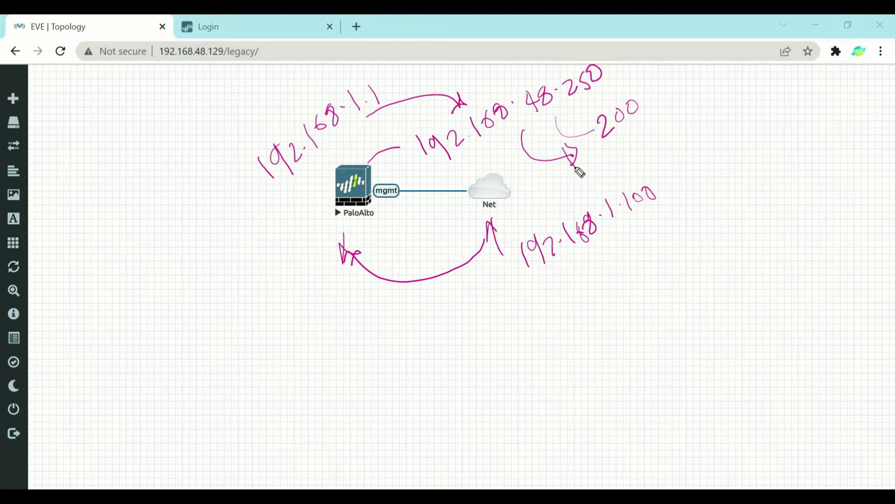
pyautogui.click(233, 26)
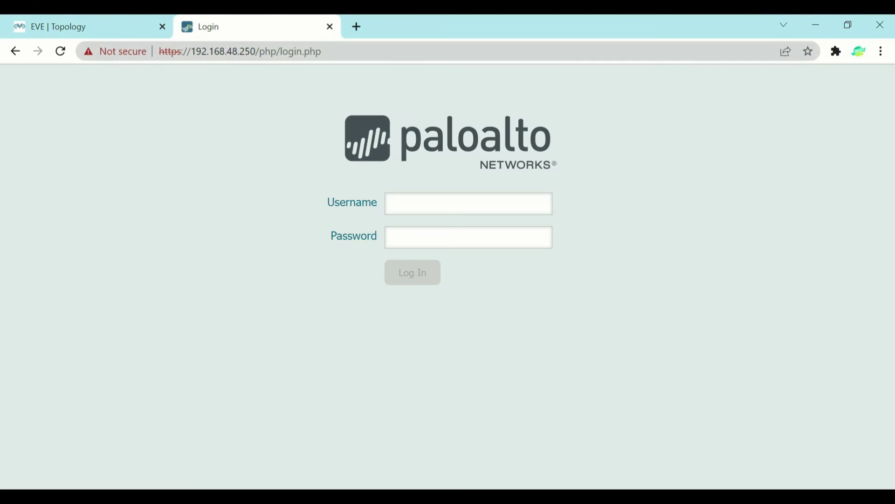
# Step: Highlight the https scheme and firewall address 192.168.48.250 in the login page URL
pyautogui.moveTo(191, 51); pyautogui.dragTo(256, 52)
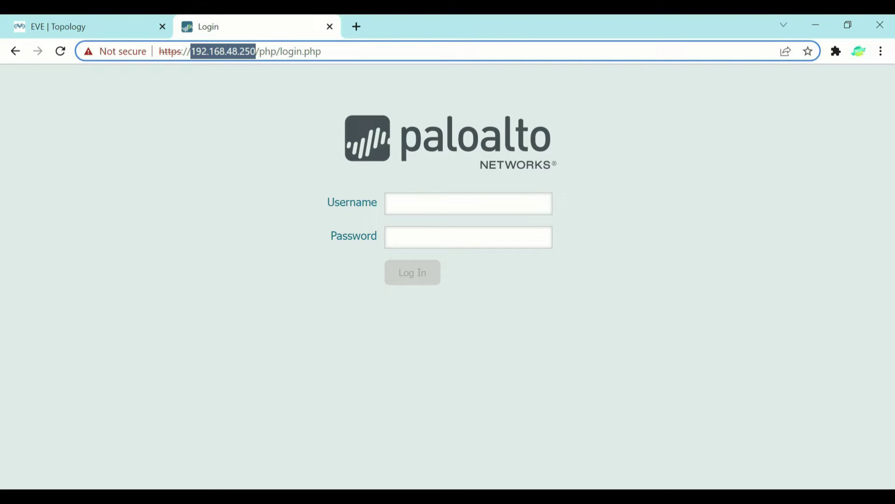
pyautogui.moveTo(159, 52); pyautogui.dragTo(182, 52)
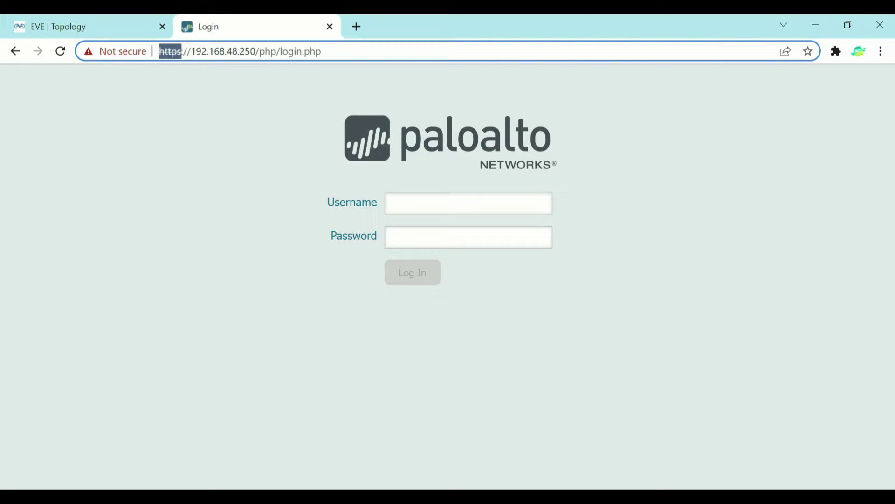
pyautogui.moveTo(323, 51); pyautogui.dragTo(164, 68)
pyautogui.click(121, 185)
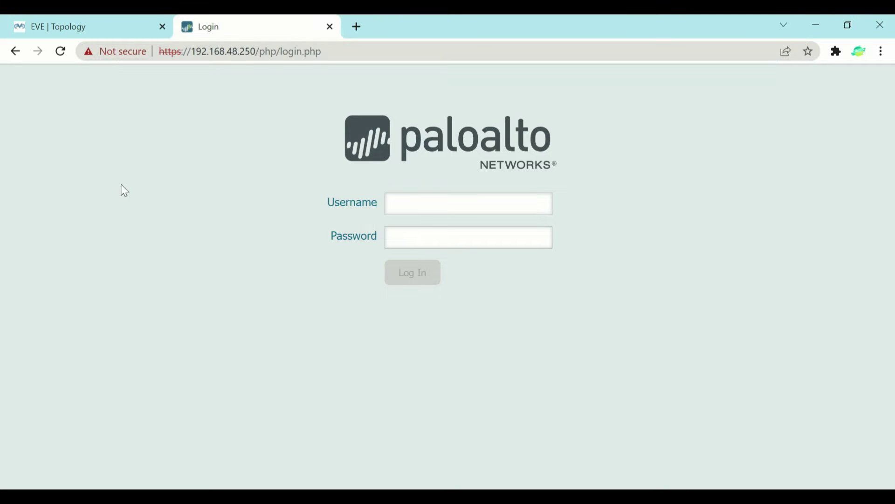
# Step: Log in with the admin username and the account password
pyautogui.click(391, 204)
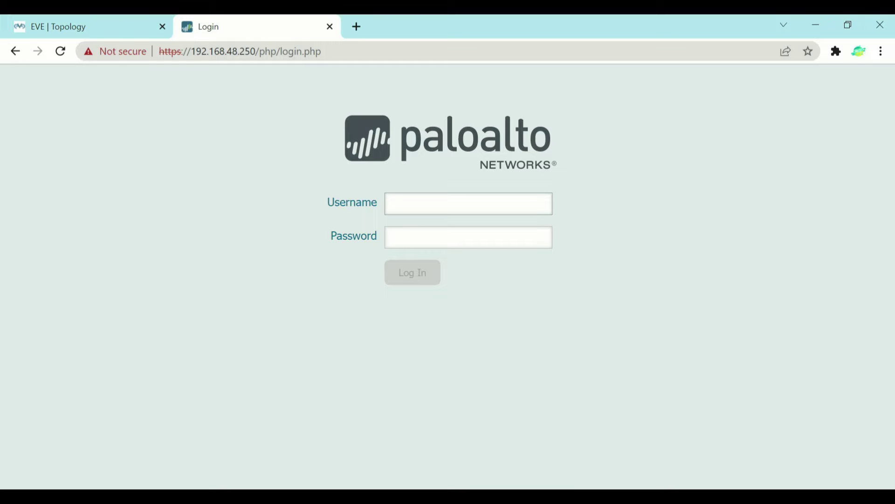
pyautogui.write('admin')
pyautogui.press('Tab')
pyautogui.write('admin')
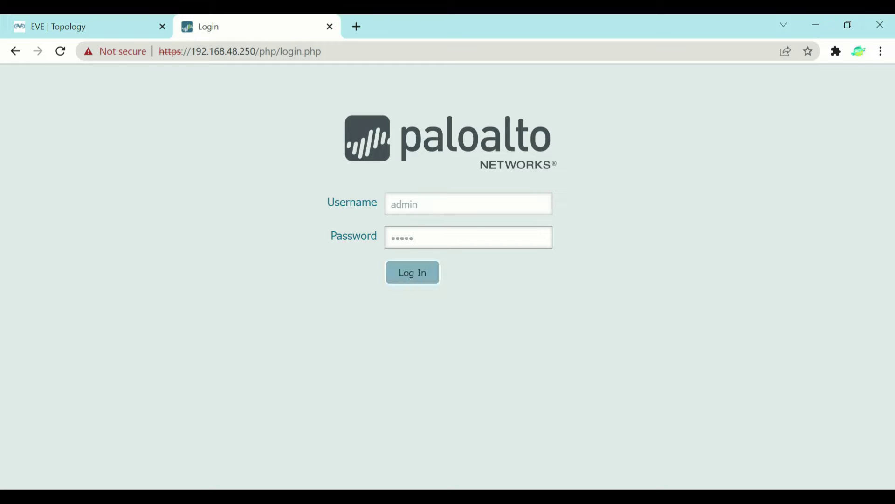
pyautogui.hotkey('ctrl', 'a')
pyautogui.write('admin1234567')
pyautogui.press('Return')
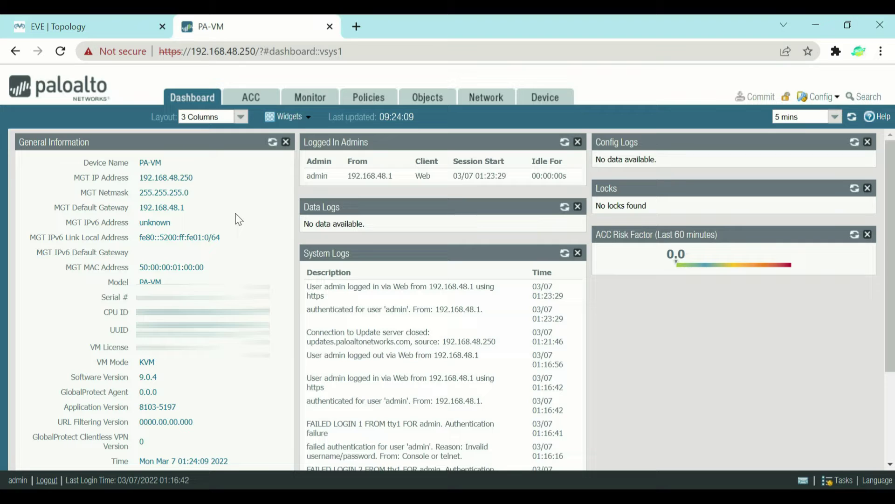
pyautogui.moveTo(139, 178); pyautogui.dragTo(197, 178)
pyautogui.click(199, 184)
pyautogui.moveTo(139, 193); pyautogui.dragTo(189, 193)
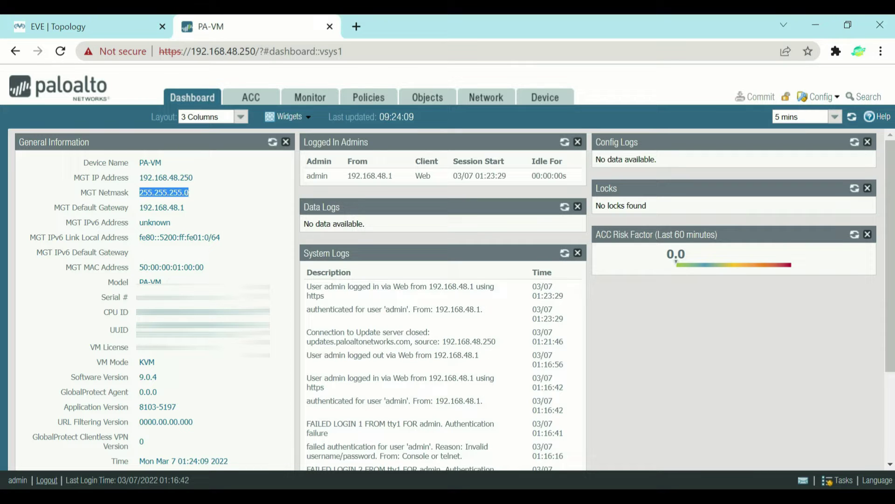
pyautogui.moveTo(139, 208); pyautogui.dragTo(187, 208)
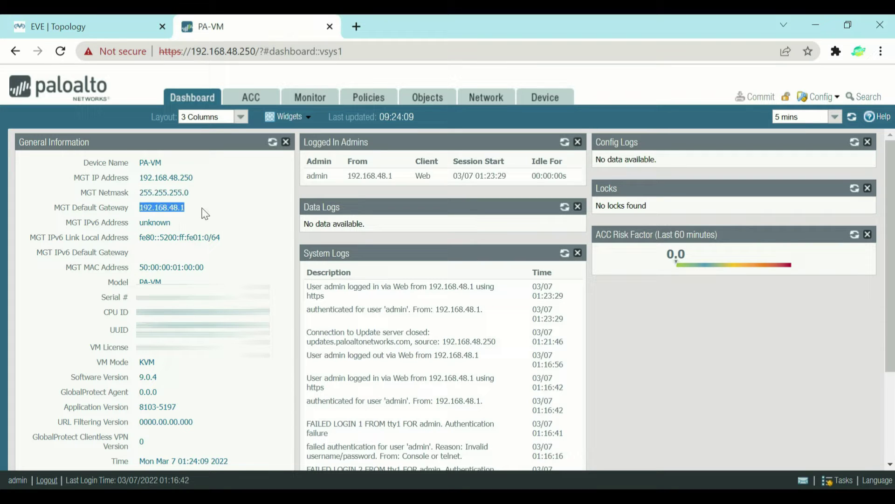
pyautogui.click(204, 213)
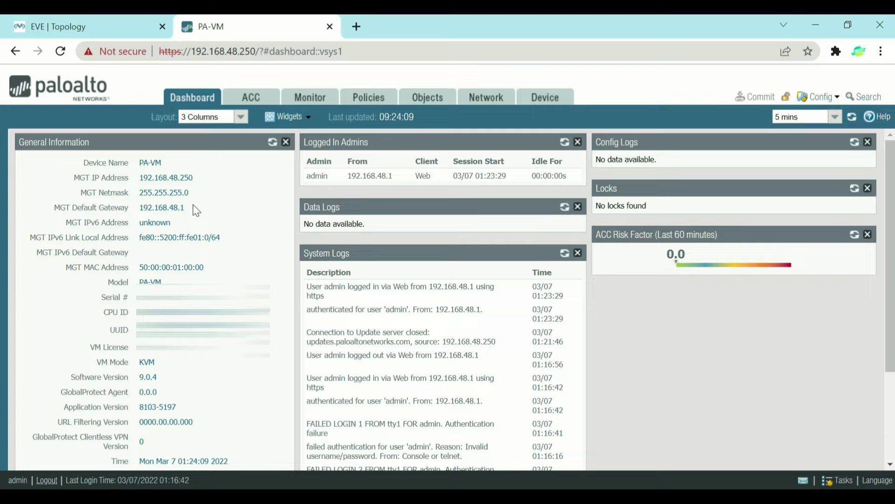
# Step: Go to Device > Setup > Interfaces and open the Management interface's settings
pyautogui.click(554, 101)
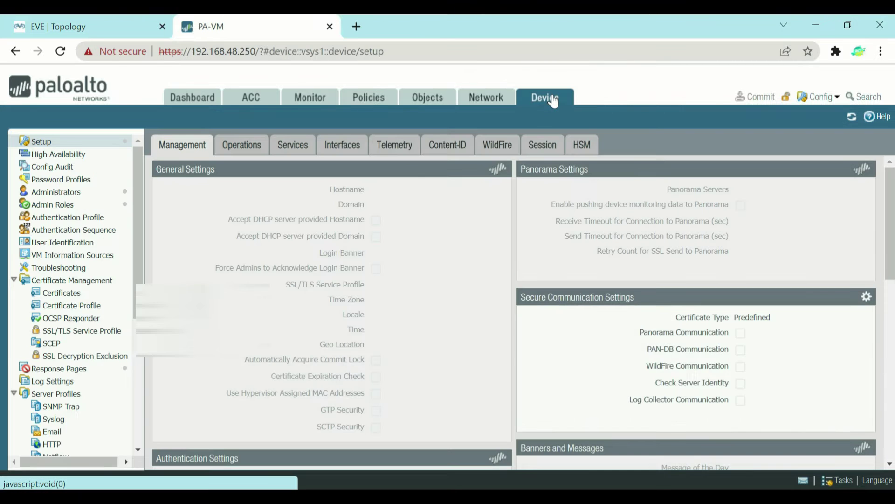
pyautogui.click(44, 142)
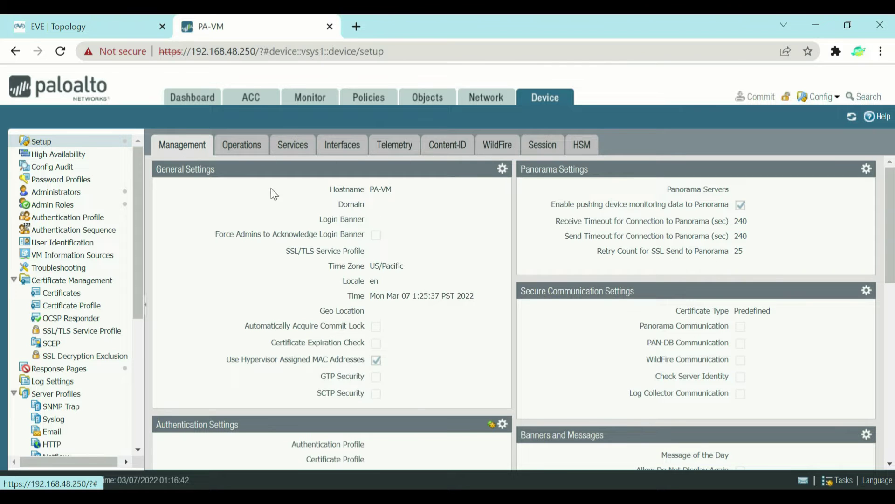
pyautogui.click(344, 144)
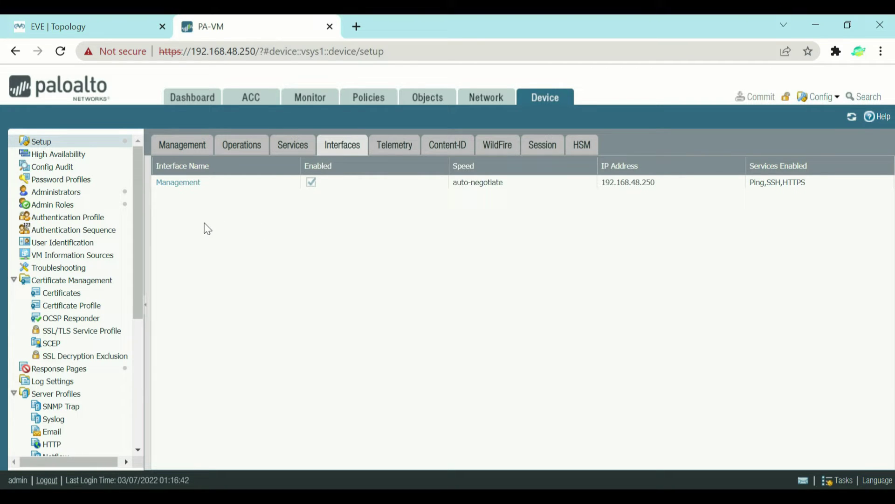
pyautogui.click(176, 185)
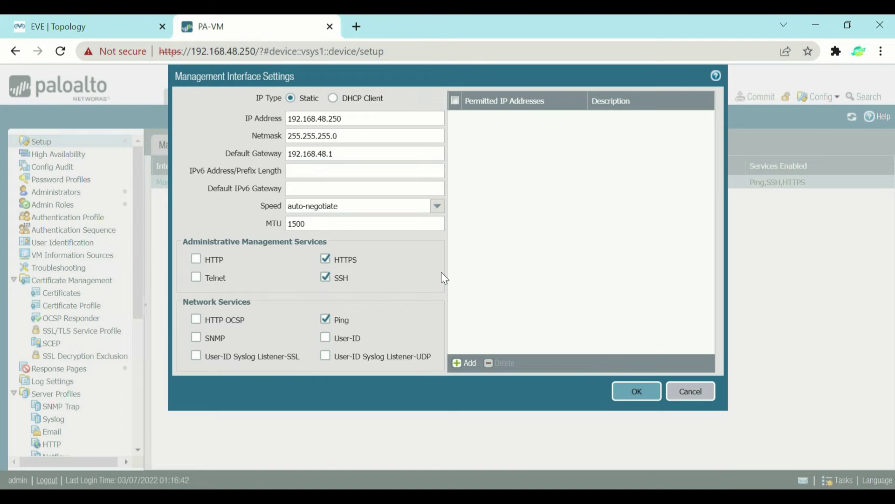
pyautogui.moveTo(378, 86)
pyautogui.mouseDown()
pyautogui.moveTo(351, 117)
pyautogui.moveTo(366, 118)
pyautogui.mouseUp()
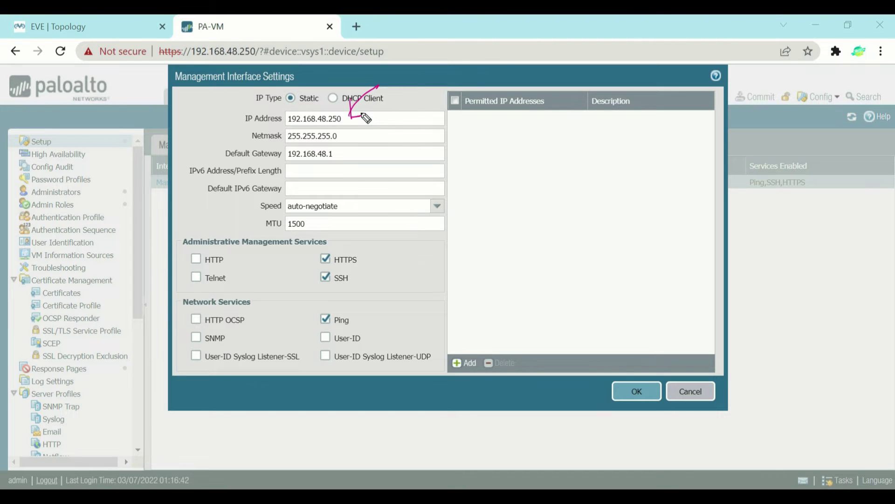
pyautogui.moveTo(383, 119)
pyautogui.mouseDown()
pyautogui.moveTo(386, 129)
pyautogui.moveTo(406, 126)
pyautogui.mouseUp()
pyautogui.click(394, 124)
pyautogui.moveTo(534, 179); pyautogui.dragTo(547, 219)
pyautogui.moveTo(538, 187)
pyautogui.mouseDown()
pyautogui.moveTo(565, 176)
pyautogui.moveTo(554, 219)
pyautogui.moveTo(593, 208)
pyautogui.mouseUp()
pyautogui.moveTo(595, 172)
pyautogui.mouseDown()
pyautogui.moveTo(599, 187)
pyautogui.moveTo(630, 181)
pyautogui.mouseUp()
pyautogui.click(634, 163)
pyautogui.moveTo(650, 148); pyautogui.dragTo(648, 169)
pyautogui.moveTo(662, 145)
pyautogui.mouseDown()
pyautogui.moveTo(655, 161)
pyautogui.moveTo(667, 140)
pyautogui.moveTo(720, 129)
pyautogui.mouseUp()
pyautogui.click(680, 151)
pyautogui.click(703, 126)
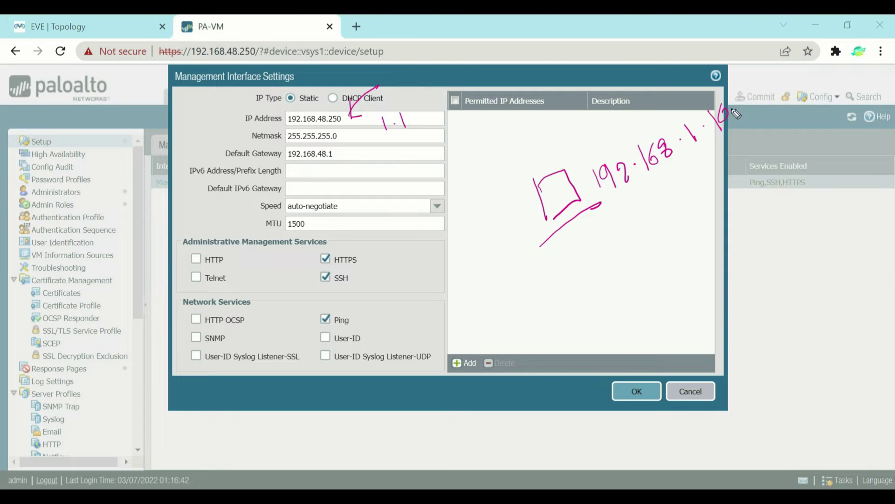
pyautogui.moveTo(741, 99); pyautogui.dragTo(733, 115)
pyautogui.moveTo(533, 212); pyautogui.dragTo(461, 268)
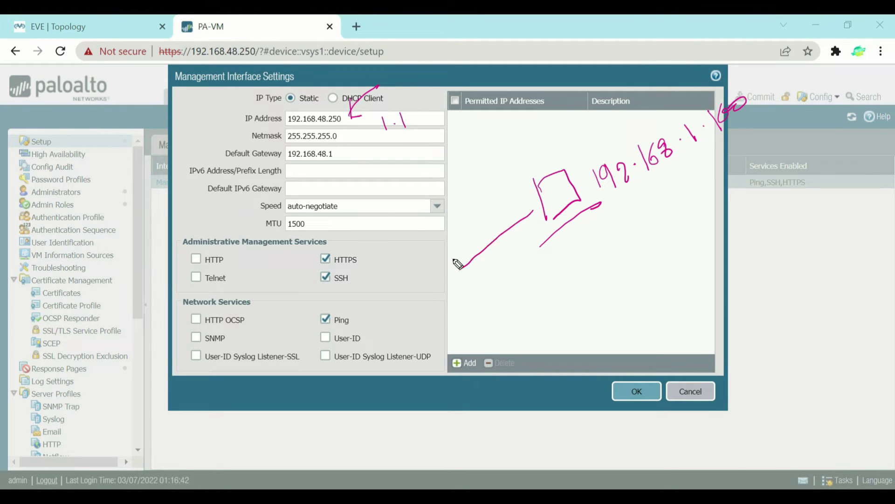
pyautogui.moveTo(408, 266); pyautogui.dragTo(445, 340)
pyautogui.moveTo(386, 321); pyautogui.dragTo(423, 295)
pyautogui.moveTo(330, 293)
pyautogui.mouseDown()
pyautogui.moveTo(373, 280)
pyautogui.moveTo(388, 293)
pyautogui.mouseUp()
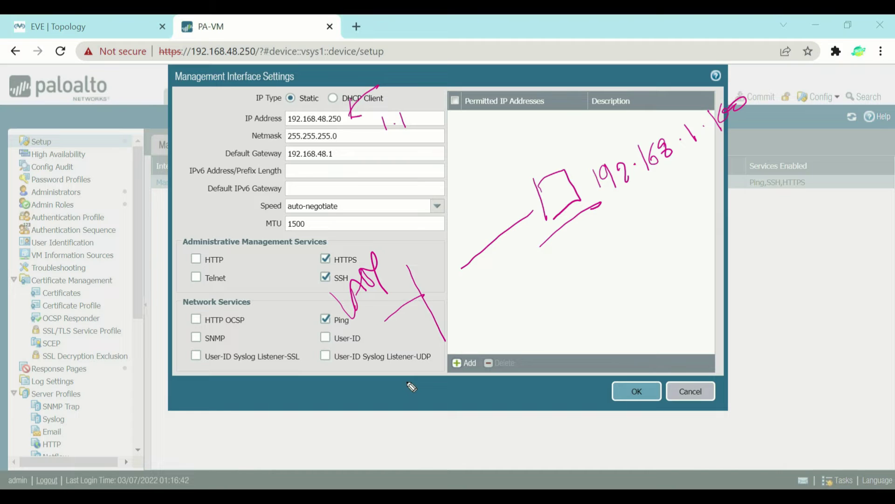
pyautogui.moveTo(352, 365); pyautogui.dragTo(375, 360)
pyautogui.moveTo(373, 406)
pyautogui.mouseDown()
pyautogui.moveTo(390, 424)
pyautogui.moveTo(413, 406)
pyautogui.moveTo(410, 386)
pyautogui.mouseUp()
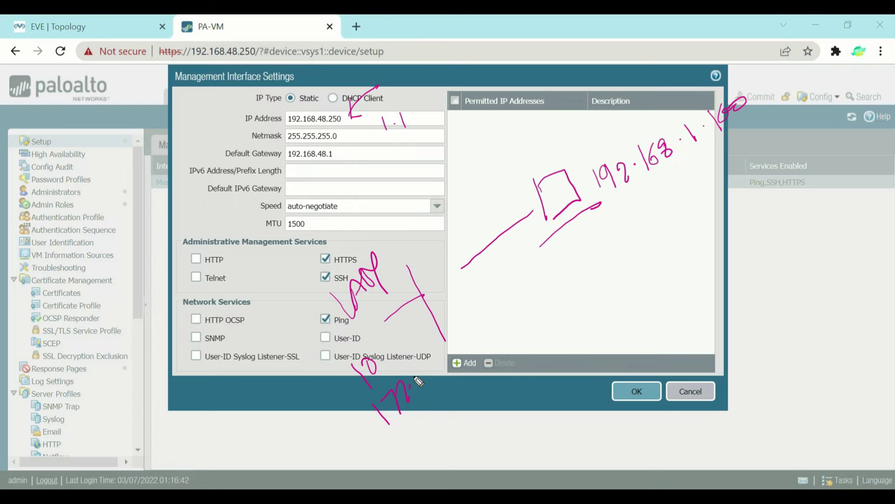
pyautogui.moveTo(400, 440); pyautogui.dragTo(412, 457)
pyautogui.moveTo(425, 426)
pyautogui.mouseDown()
pyautogui.moveTo(417, 454)
pyautogui.moveTo(449, 426)
pyautogui.mouseUp()
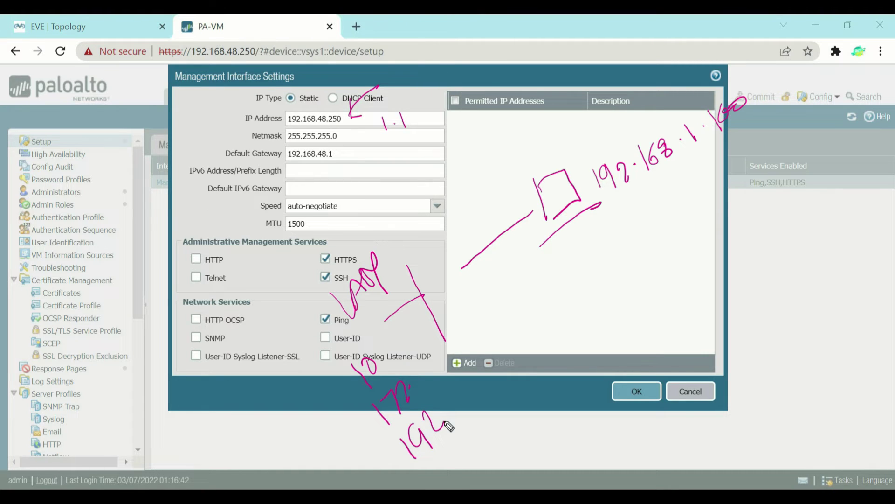
pyautogui.moveTo(413, 405)
pyautogui.mouseDown()
pyautogui.moveTo(430, 380)
pyautogui.moveTo(387, 367)
pyautogui.moveTo(395, 356)
pyautogui.mouseUp()
pyautogui.moveTo(399, 341); pyautogui.dragTo(411, 328)
pyautogui.moveTo(418, 323)
pyautogui.mouseDown()
pyautogui.moveTo(432, 330)
pyautogui.moveTo(451, 312)
pyautogui.mouseUp()
pyautogui.moveTo(433, 302)
pyautogui.mouseDown()
pyautogui.moveTo(439, 329)
pyautogui.moveTo(458, 303)
pyautogui.mouseUp()
pyautogui.moveTo(441, 296); pyautogui.dragTo(449, 334)
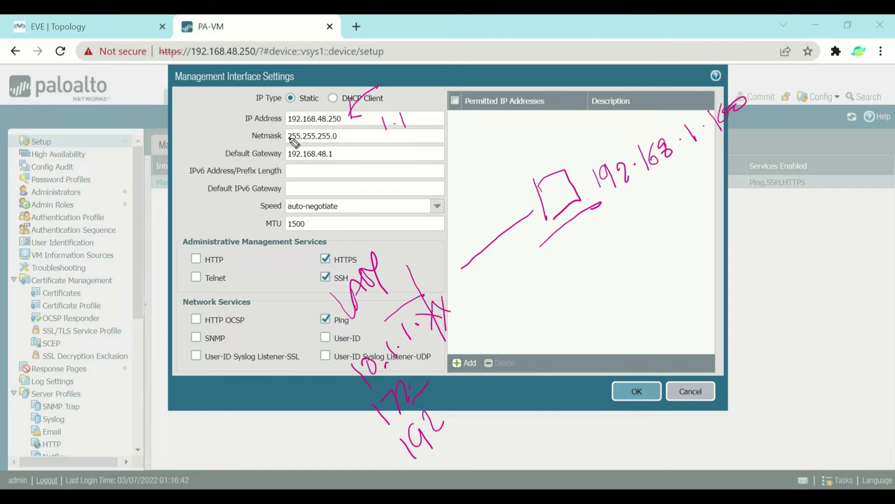
pyautogui.moveTo(282, 422)
pyautogui.mouseDown()
pyautogui.moveTo(348, 365)
pyautogui.moveTo(354, 394)
pyautogui.moveTo(275, 372)
pyautogui.moveTo(286, 127)
pyautogui.moveTo(283, 139)
pyautogui.mouseUp()
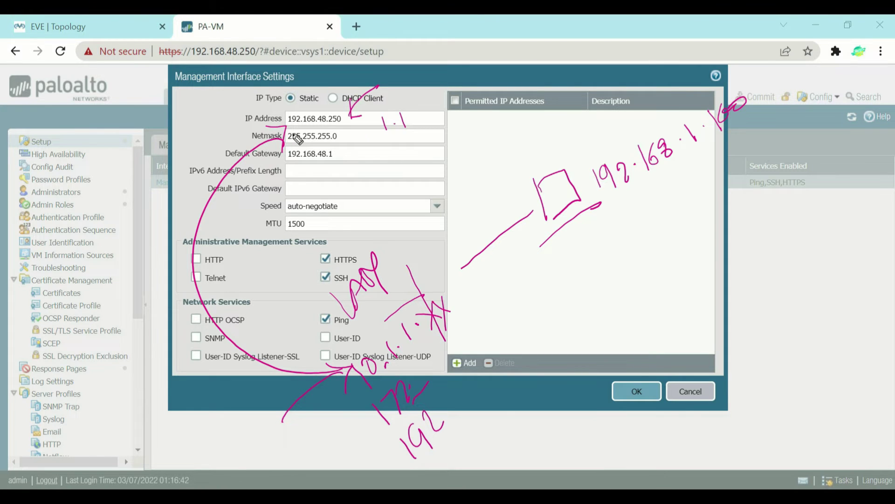
pyautogui.moveTo(183, 128)
pyautogui.mouseDown()
pyautogui.moveTo(188, 157)
pyautogui.moveTo(266, 96)
pyautogui.moveTo(279, 154)
pyautogui.mouseUp()
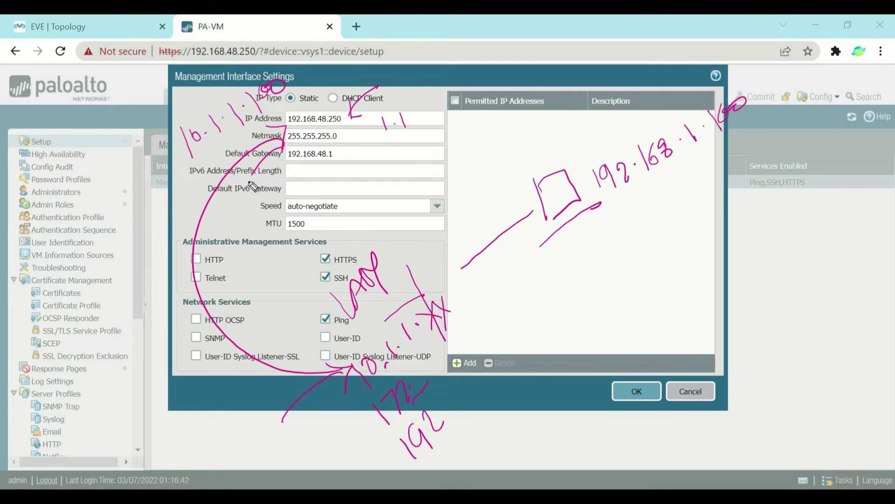
pyautogui.moveTo(290, 158)
pyautogui.mouseDown()
pyautogui.moveTo(334, 153)
pyautogui.moveTo(316, 190)
pyautogui.moveTo(325, 174)
pyautogui.moveTo(346, 180)
pyautogui.mouseUp()
pyautogui.click(337, 180)
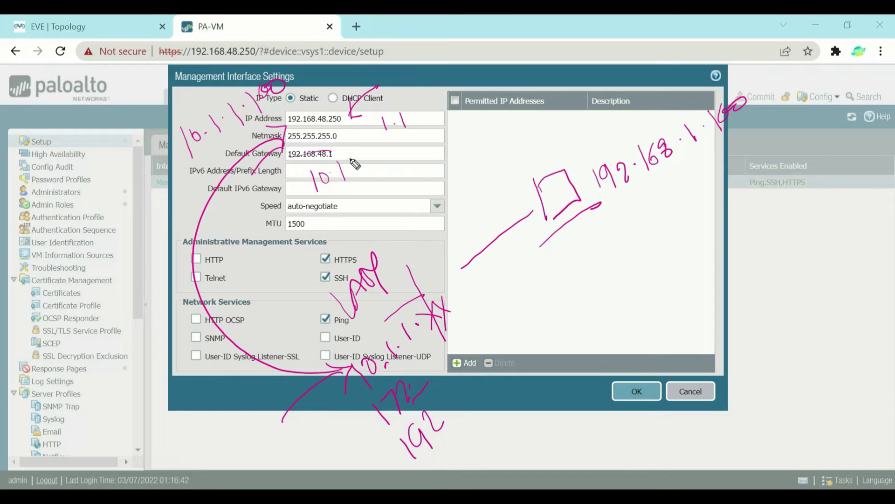
pyautogui.click(350, 158)
pyautogui.moveTo(363, 147)
pyautogui.mouseDown()
pyautogui.moveTo(362, 161)
pyautogui.moveTo(380, 158)
pyautogui.mouseUp()
pyautogui.click(373, 151)
pyautogui.moveTo(613, 218); pyautogui.dragTo(745, 120)
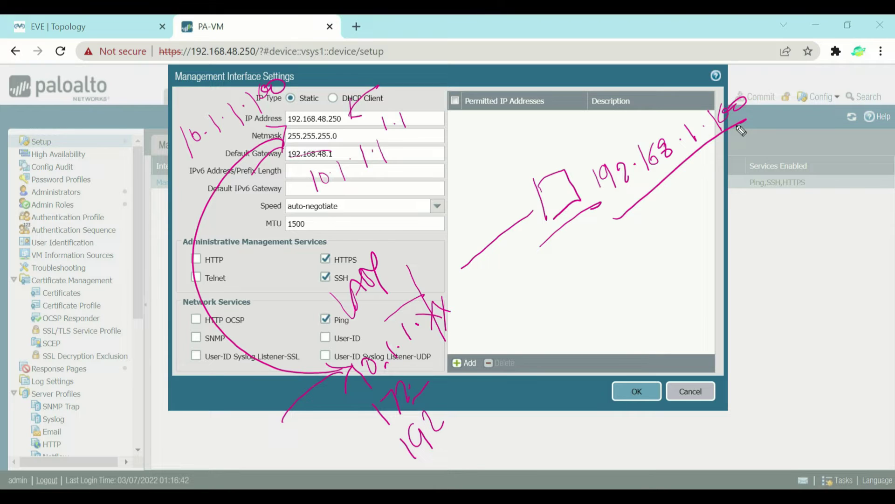
pyautogui.moveTo(599, 218); pyautogui.dragTo(610, 288)
pyautogui.moveTo(625, 254)
pyautogui.mouseDown()
pyautogui.moveTo(622, 283)
pyautogui.moveTo(639, 253)
pyautogui.moveTo(712, 223)
pyautogui.mouseUp()
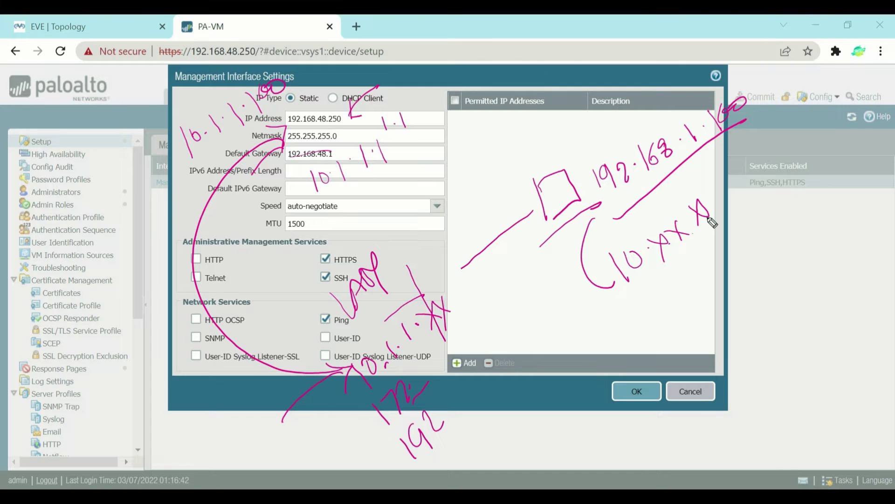
pyautogui.moveTo(281, 70)
pyautogui.mouseDown()
pyautogui.moveTo(235, 58)
pyautogui.moveTo(214, 189)
pyautogui.mouseUp()
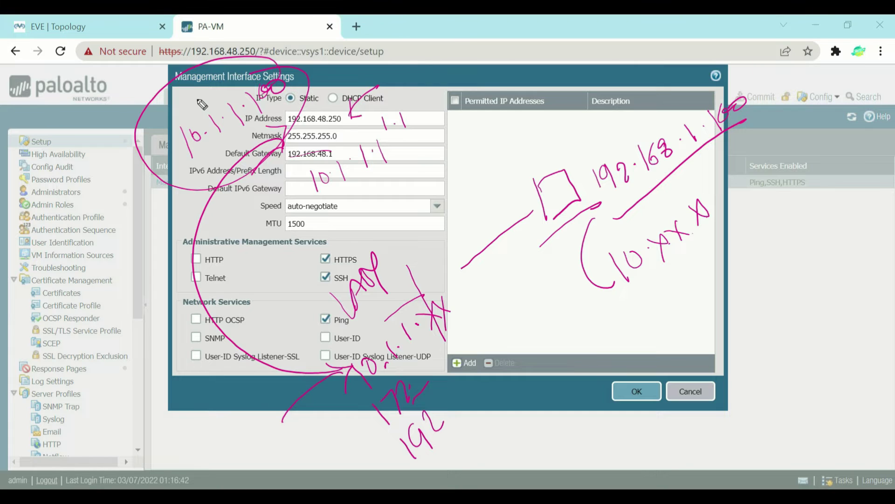
pyautogui.moveTo(241, 34)
pyautogui.mouseDown()
pyautogui.moveTo(271, 22)
pyautogui.moveTo(247, 87)
pyautogui.moveTo(274, 29)
pyautogui.mouseUp()
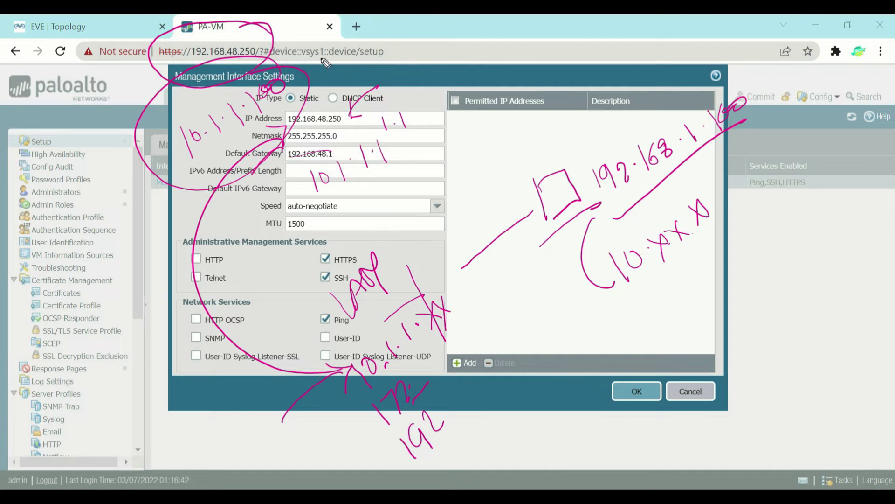
pyautogui.moveTo(370, 43); pyautogui.dragTo(385, 52)
pyautogui.moveTo(396, 37); pyautogui.dragTo(408, 32)
pyautogui.moveTo(374, 83)
pyautogui.mouseDown()
pyautogui.moveTo(432, 42)
pyautogui.moveTo(440, 57)
pyautogui.mouseUp()
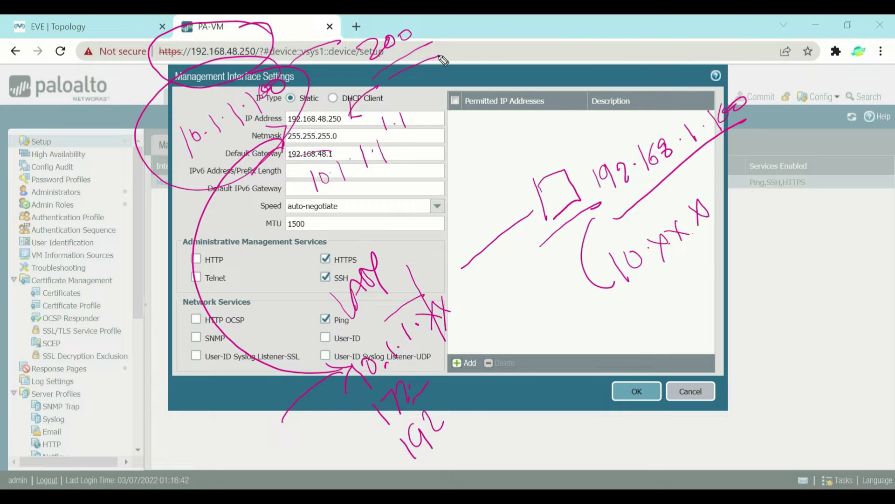
# Step: Change the management IP to 192.168.48.200, leaving the netmask and gateway 192.168.48.1 unchanged
pyautogui.press('Escape')
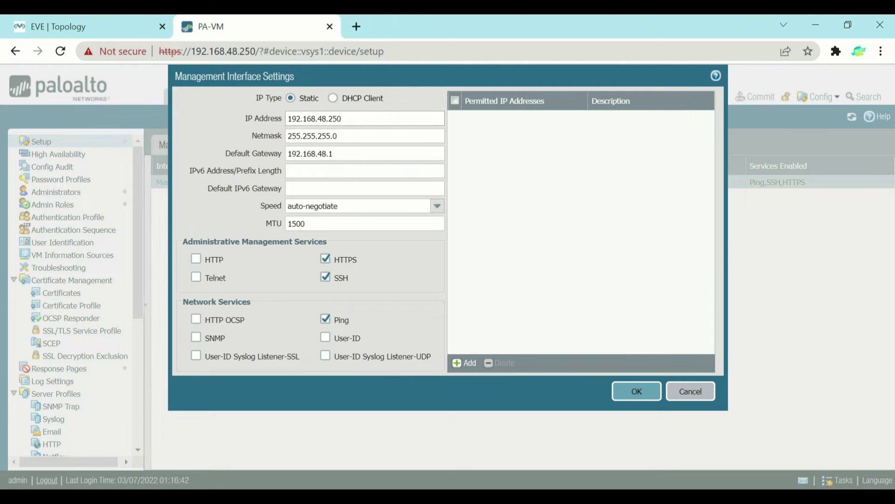
pyautogui.press('BackSpace')
pyautogui.press('BackSpace')
pyautogui.write('00')
pyautogui.click(337, 136)
pyautogui.moveTo(338, 136); pyautogui.dragTo(279, 138)
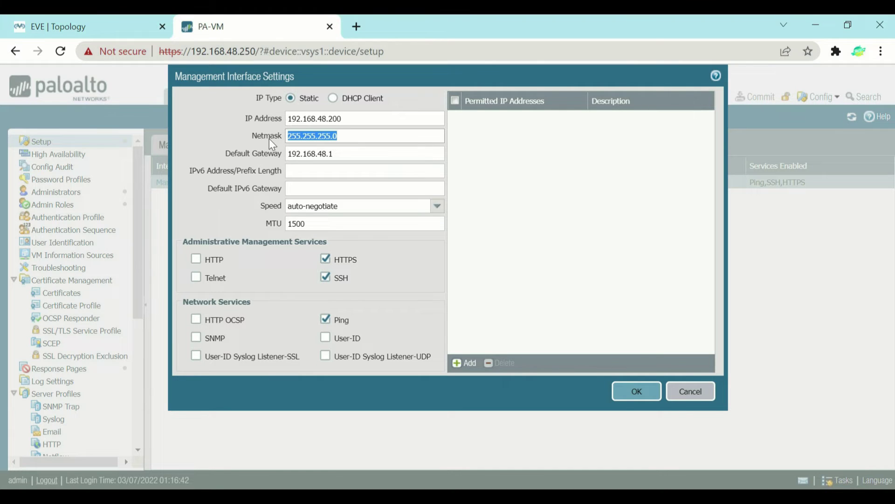
pyautogui.click(334, 154)
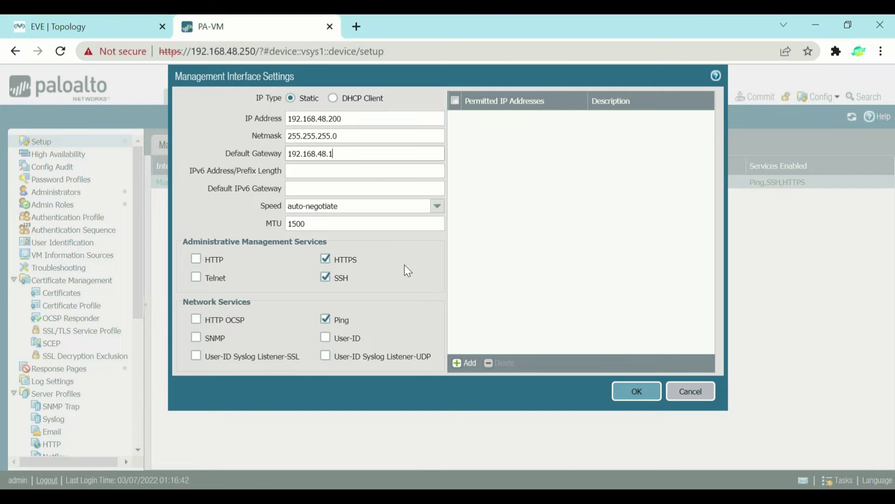
pyautogui.click(326, 260)
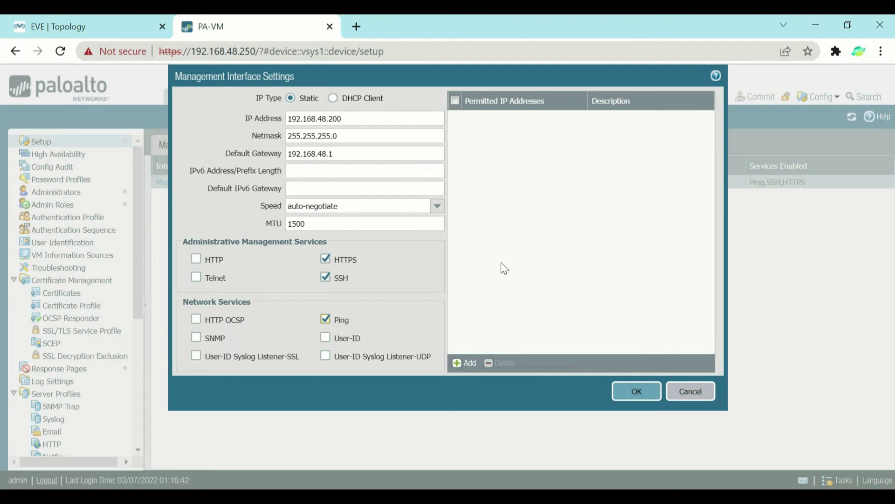
# Step: Save the Management interface at 192.168.48.200 and bring up the Commit dialog
pyautogui.click(632, 394)
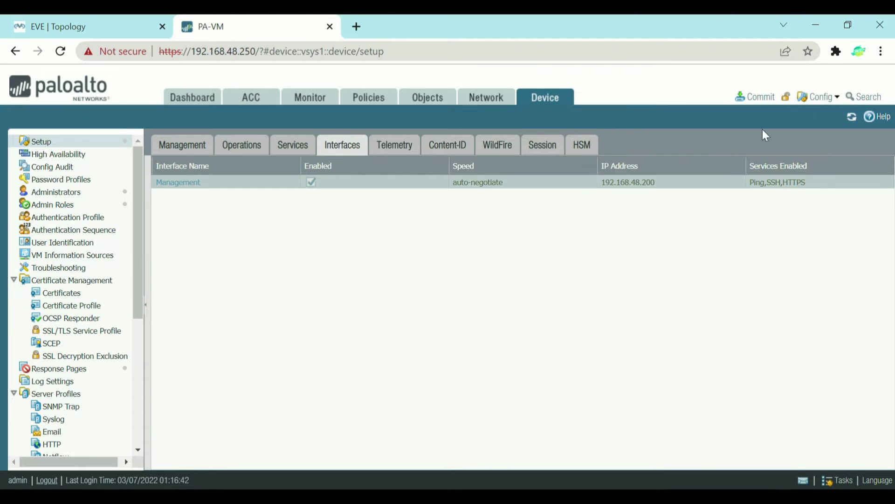
pyautogui.click(768, 103)
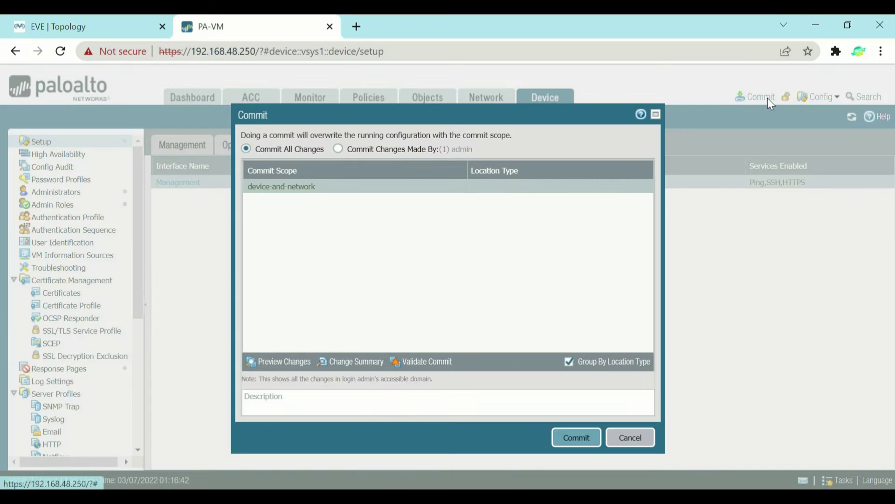
# Step: Commit all changes with the device-and-network scope
pyautogui.click(566, 436)
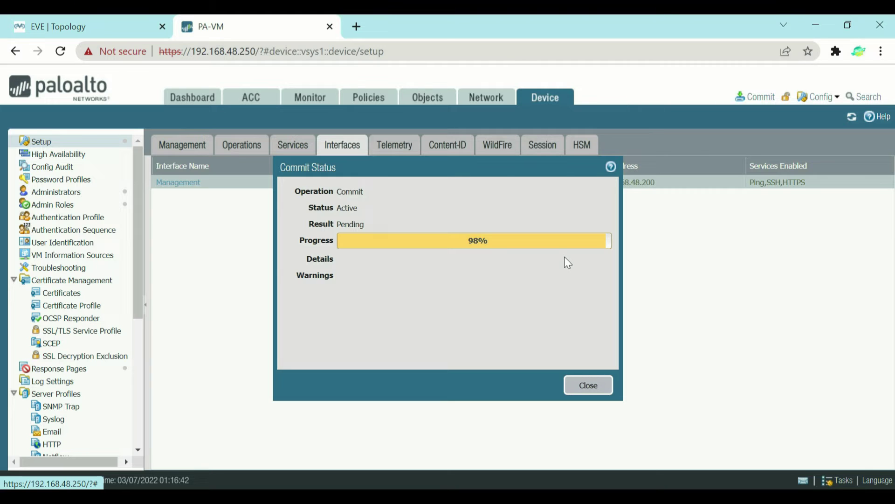
pyautogui.moveTo(480, 264); pyautogui.dragTo(491, 319)
pyautogui.moveTo(457, 278); pyautogui.dragTo(493, 286)
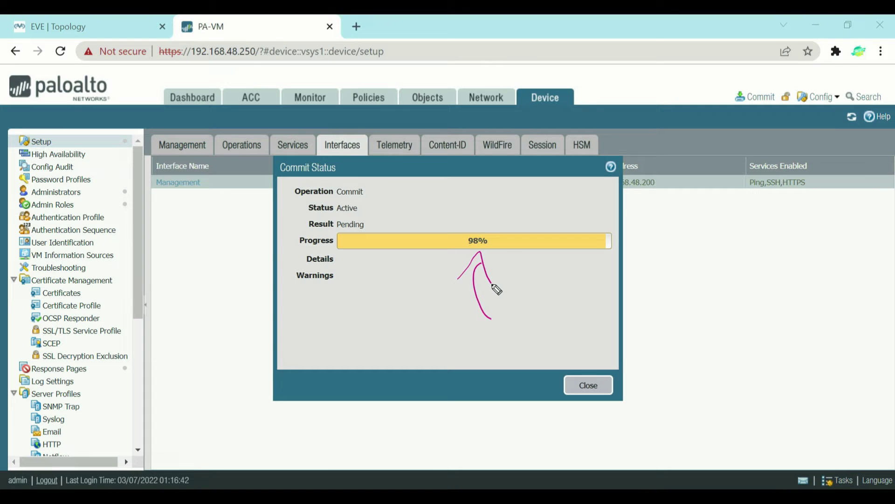
pyautogui.moveTo(280, 44)
pyautogui.mouseDown()
pyautogui.moveTo(214, 27)
pyautogui.moveTo(240, 39)
pyautogui.mouseUp()
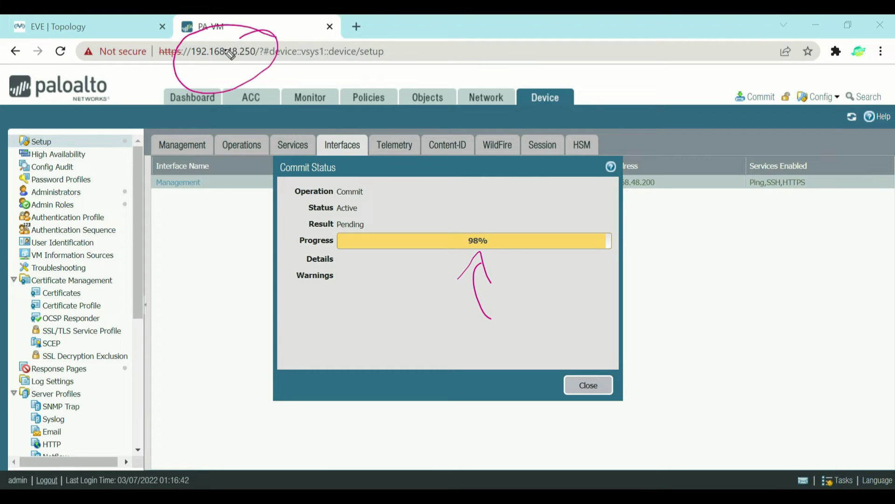
pyautogui.moveTo(279, 76)
pyautogui.mouseDown()
pyautogui.moveTo(347, 46)
pyautogui.moveTo(368, 65)
pyautogui.moveTo(383, 59)
pyautogui.moveTo(348, 74)
pyautogui.mouseUp()
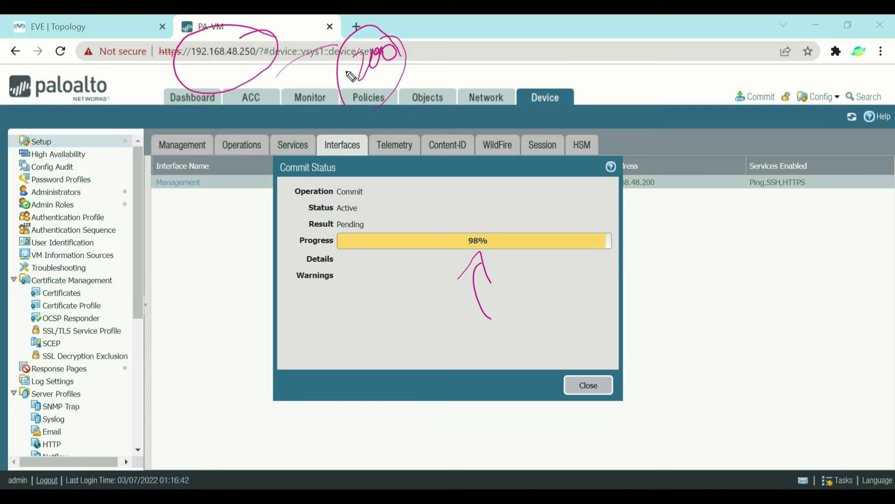
pyautogui.moveTo(243, 83)
pyautogui.mouseDown()
pyautogui.moveTo(273, 120)
pyautogui.moveTo(328, 105)
pyautogui.moveTo(329, 126)
pyautogui.mouseUp()
pyautogui.moveTo(378, 110)
pyautogui.mouseDown()
pyautogui.moveTo(394, 160)
pyautogui.moveTo(375, 103)
pyautogui.moveTo(395, 132)
pyautogui.mouseUp()
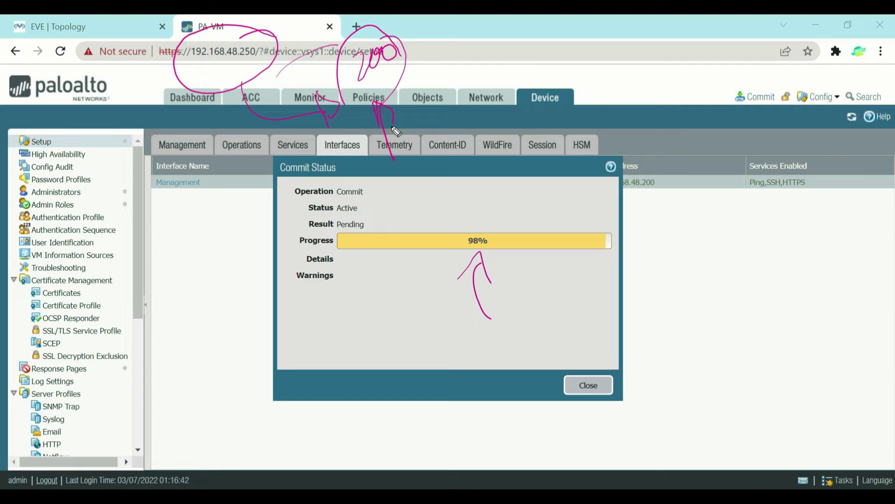
pyautogui.moveTo(396, 131)
pyautogui.mouseDown()
pyautogui.moveTo(536, 170)
pyautogui.moveTo(536, 200)
pyautogui.moveTo(598, 138)
pyautogui.mouseUp()
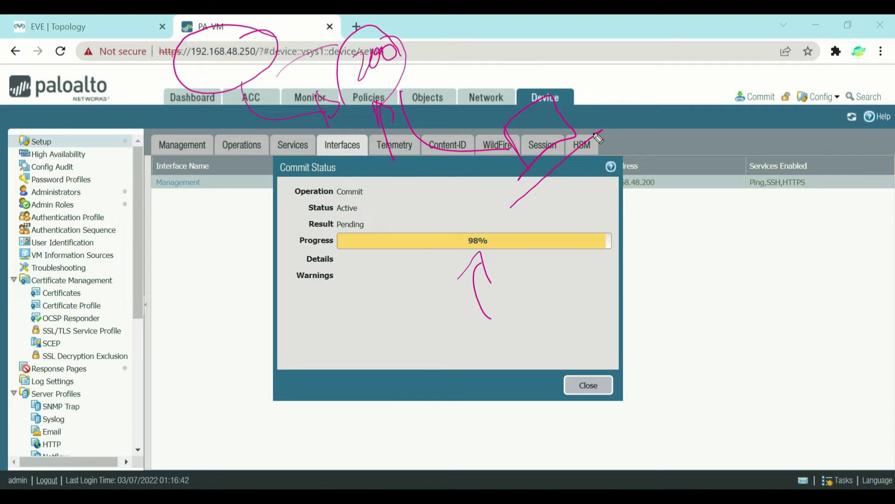
pyautogui.moveTo(588, 88)
pyautogui.mouseDown()
pyautogui.moveTo(605, 103)
pyautogui.moveTo(641, 70)
pyautogui.moveTo(663, 84)
pyautogui.mouseUp()
pyautogui.moveTo(661, 55)
pyautogui.mouseDown()
pyautogui.moveTo(665, 77)
pyautogui.moveTo(677, 63)
pyautogui.moveTo(698, 66)
pyautogui.mouseUp()
pyautogui.click(717, 48)
pyautogui.moveTo(725, 34)
pyautogui.mouseDown()
pyautogui.moveTo(730, 57)
pyautogui.moveTo(742, 52)
pyautogui.mouseUp()
pyautogui.moveTo(751, 27); pyautogui.dragTo(739, 42)
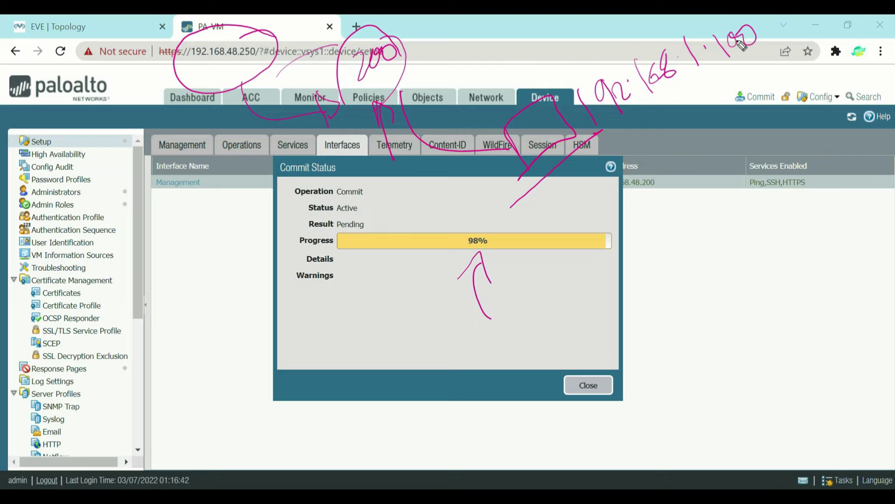
pyautogui.moveTo(207, 189); pyautogui.dragTo(233, 219)
pyautogui.moveTo(240, 179); pyautogui.dragTo(232, 198)
pyautogui.click(250, 184)
pyautogui.moveTo(248, 160)
pyautogui.mouseDown()
pyautogui.moveTo(261, 181)
pyautogui.moveTo(272, 159)
pyautogui.moveTo(317, 139)
pyautogui.moveTo(342, 111)
pyautogui.mouseUp()
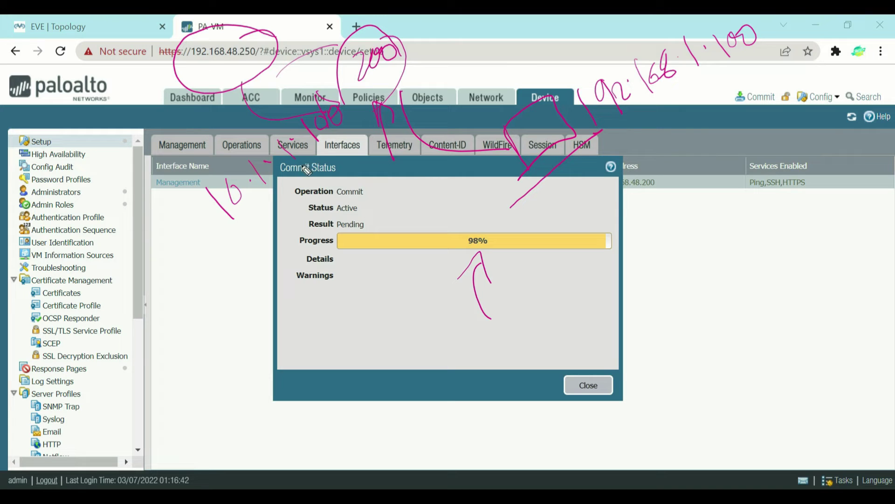
pyautogui.moveTo(319, 155); pyautogui.dragTo(391, 92)
pyautogui.moveTo(597, 140); pyautogui.dragTo(671, 97)
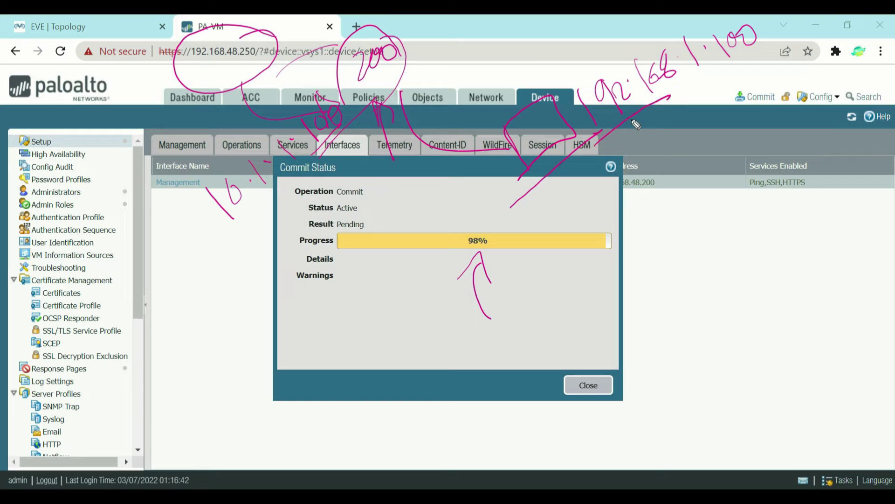
pyautogui.moveTo(225, 255); pyautogui.dragTo(269, 209)
pyautogui.moveTo(522, 208); pyautogui.dragTo(593, 245)
pyautogui.moveTo(600, 213); pyautogui.dragTo(622, 207)
pyautogui.click(606, 205)
pyautogui.moveTo(652, 177)
pyautogui.mouseDown()
pyautogui.moveTo(671, 145)
pyautogui.moveTo(668, 162)
pyautogui.moveTo(702, 125)
pyautogui.mouseUp()
pyautogui.click(658, 161)
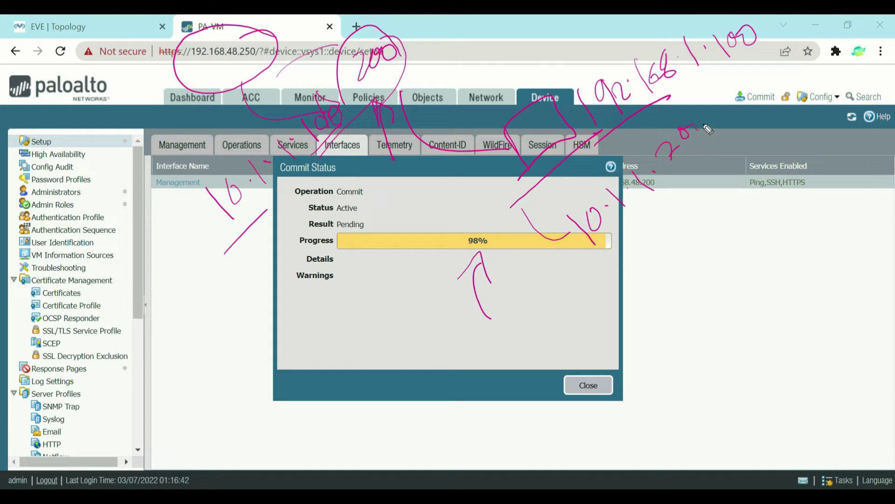
pyautogui.moveTo(698, 156); pyautogui.dragTo(674, 182)
pyautogui.moveTo(718, 141); pyautogui.dragTo(684, 182)
pyautogui.moveTo(699, 196)
pyautogui.mouseDown()
pyautogui.moveTo(336, 283)
pyautogui.moveTo(327, 147)
pyautogui.mouseUp()
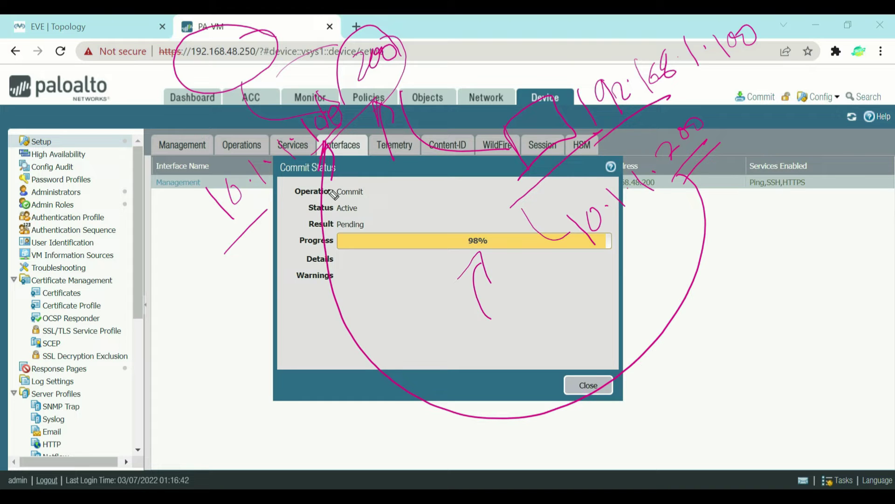
pyautogui.moveTo(405, 28)
pyautogui.mouseDown()
pyautogui.moveTo(322, 70)
pyautogui.moveTo(410, 37)
pyautogui.mouseUp()
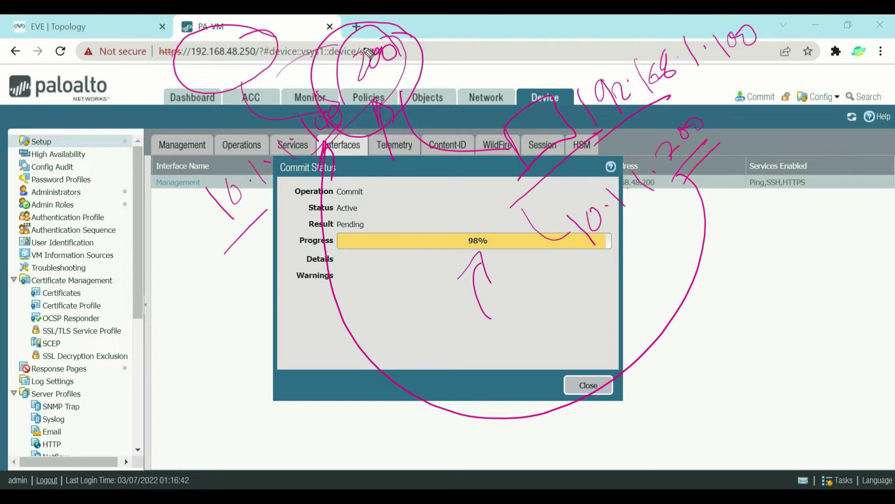
pyautogui.moveTo(183, 75); pyautogui.dragTo(240, 66)
# Step: Ping 192.168.48.200 from Command Prompt, getting 4 of 4 replies, then close the console
pyautogui.press('Escape')
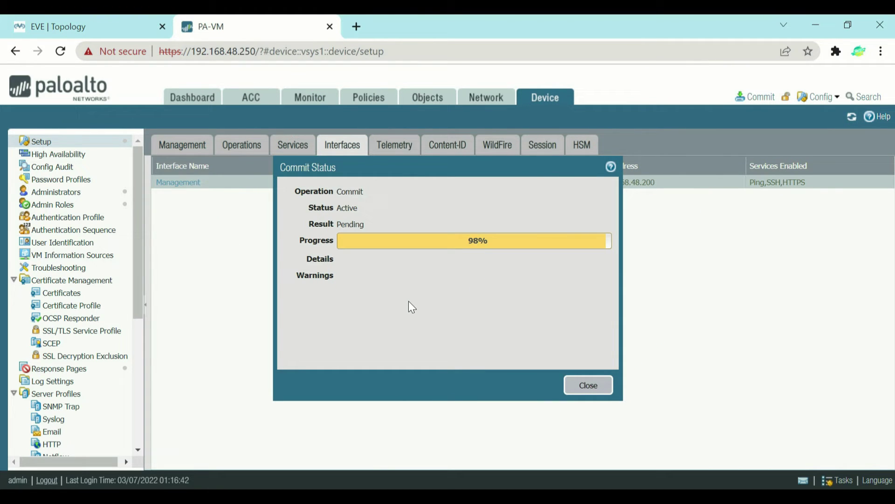
pyautogui.press('super+r')
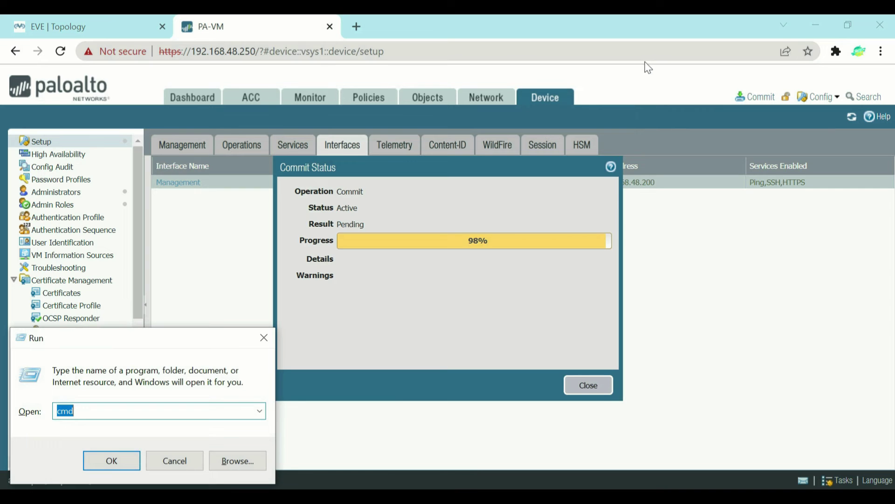
pyautogui.press('Return')
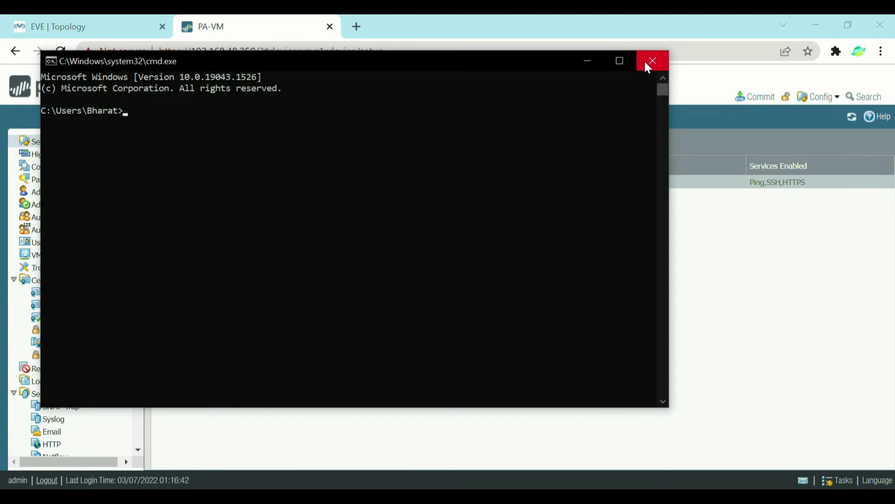
pyautogui.write('ping ')
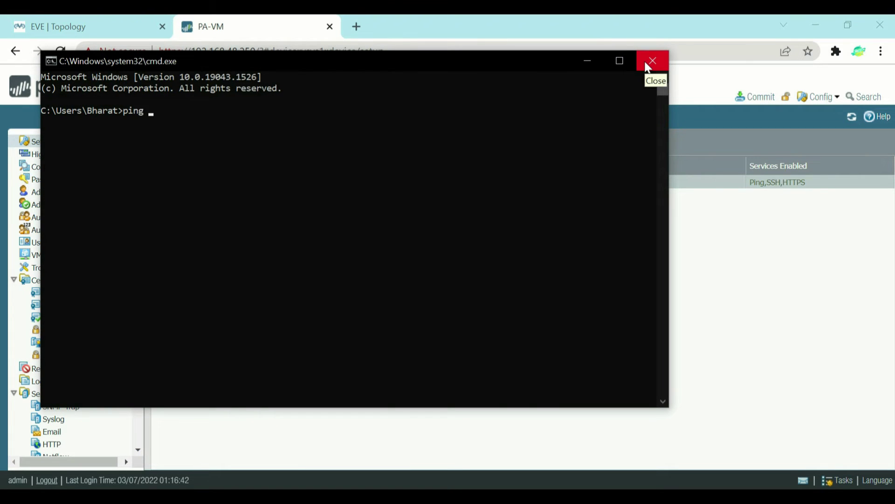
pyautogui.write('192.168')
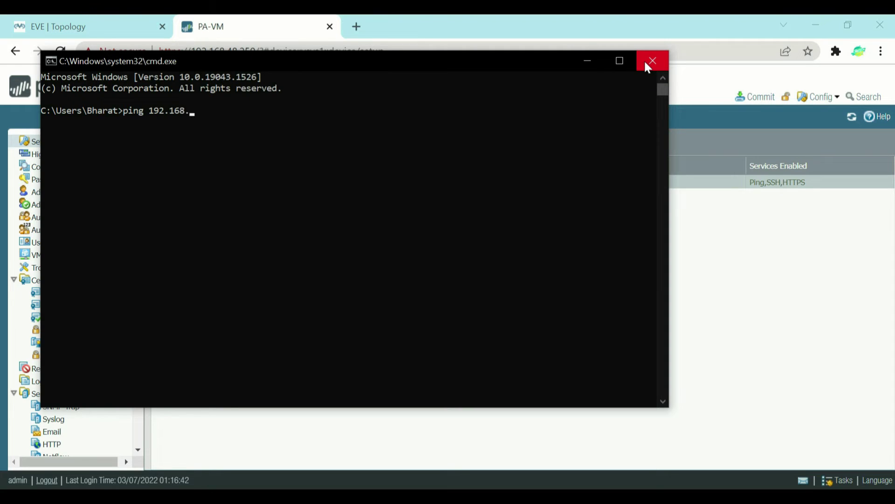
pyautogui.write('.48.200')
pyautogui.press('Return')
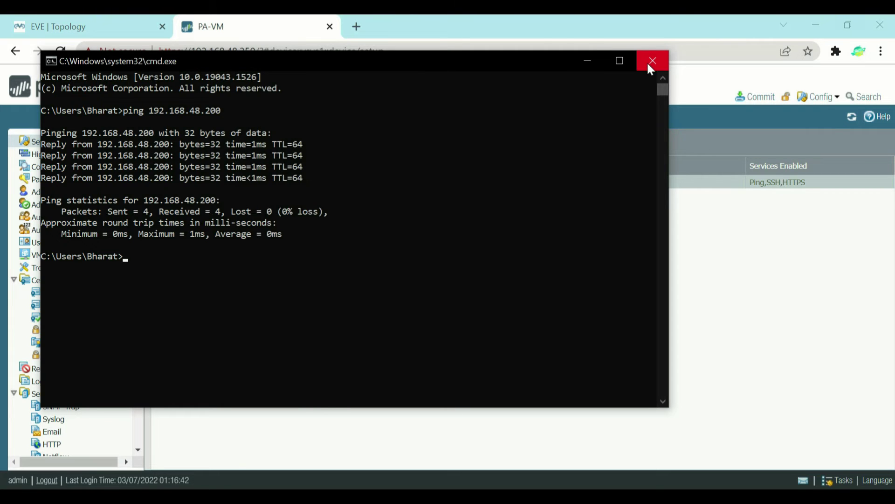
pyautogui.click(652, 61)
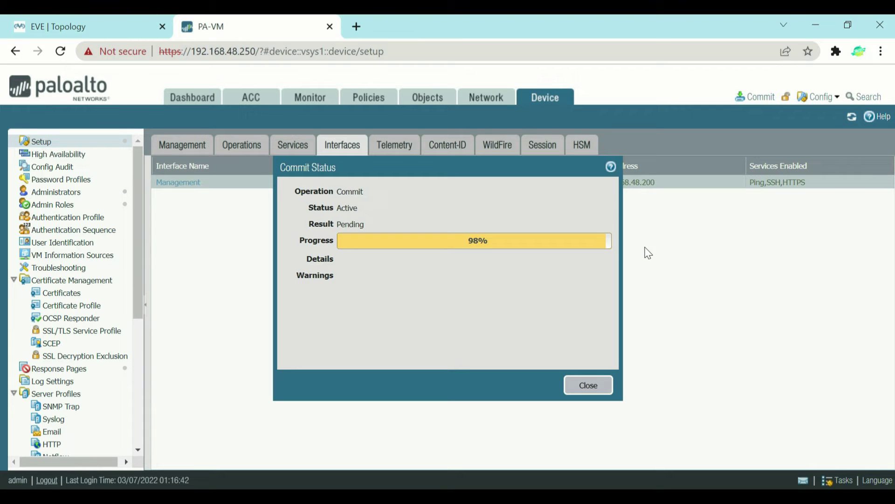
# Step: Watch the commit hold at 98% pending, then put the caret in the browser address bar
pyautogui.moveTo(450, 321); pyautogui.dragTo(462, 262)
pyautogui.moveTo(441, 276)
pyautogui.mouseDown()
pyautogui.moveTo(471, 243)
pyautogui.moveTo(464, 283)
pyautogui.mouseUp()
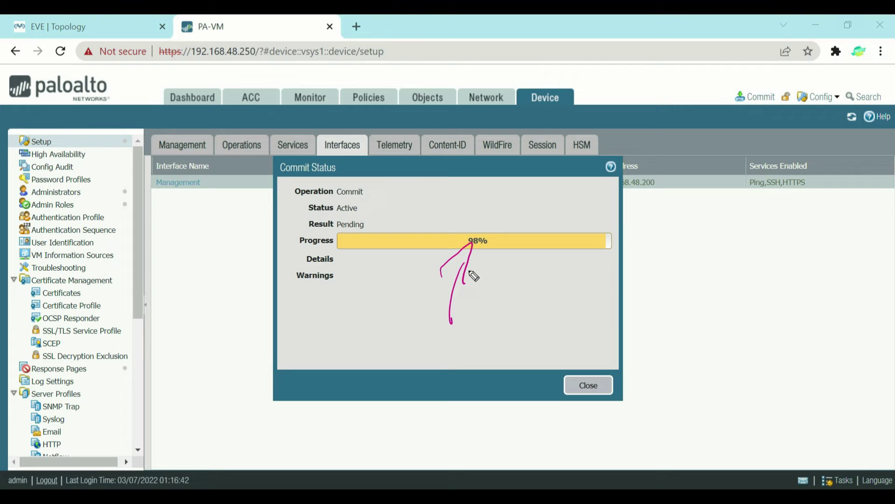
pyautogui.press('e')
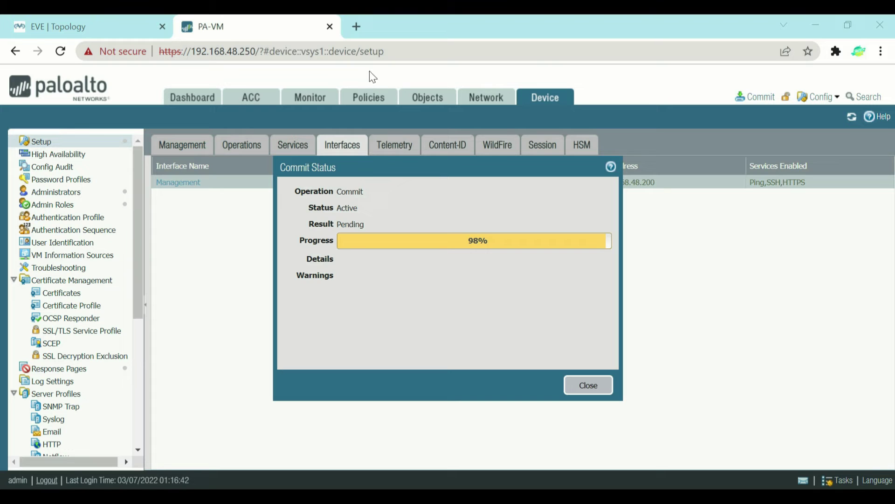
pyautogui.click(281, 50)
pyautogui.click(281, 51)
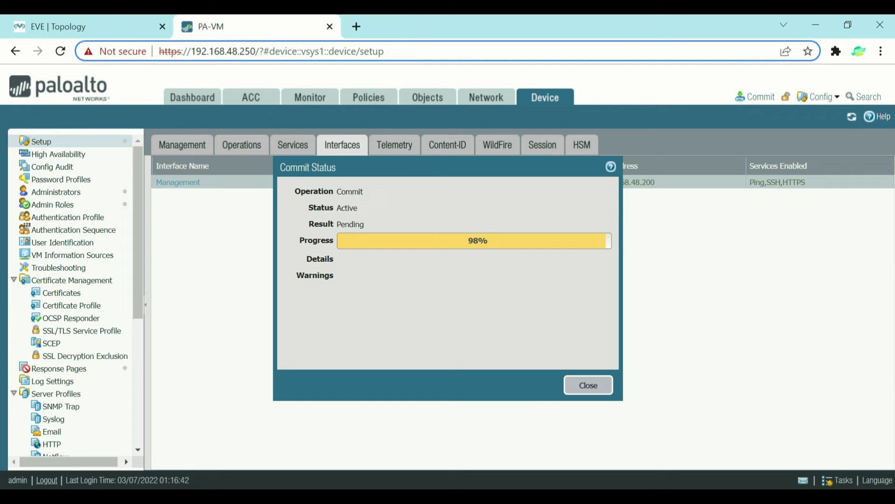
pyautogui.moveTo(249, 50); pyautogui.dragTo(625, 44)
pyautogui.press('BackSpace')
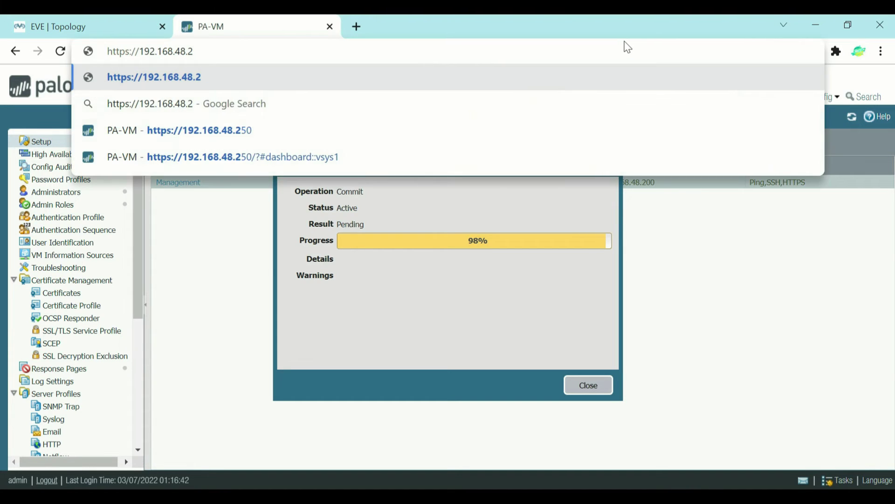
pyautogui.write('00')
pyautogui.press('Return')
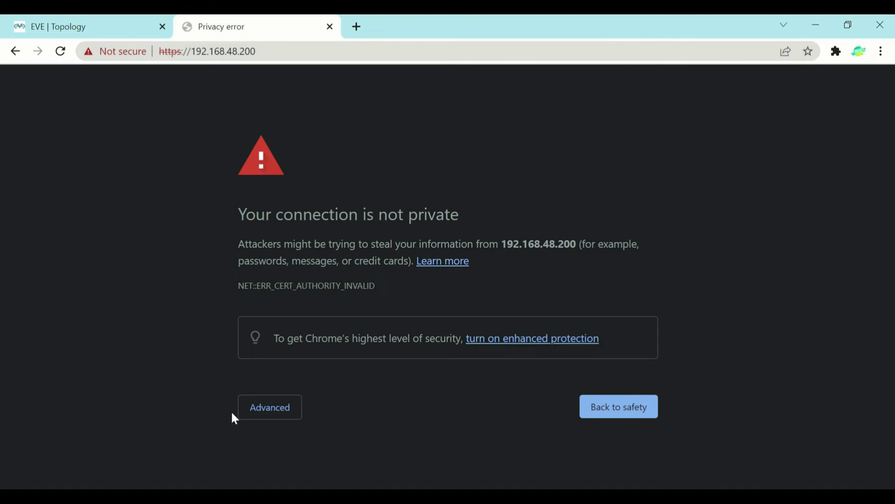
pyautogui.click(255, 415)
pyautogui.scroll(-2, 259, 419)
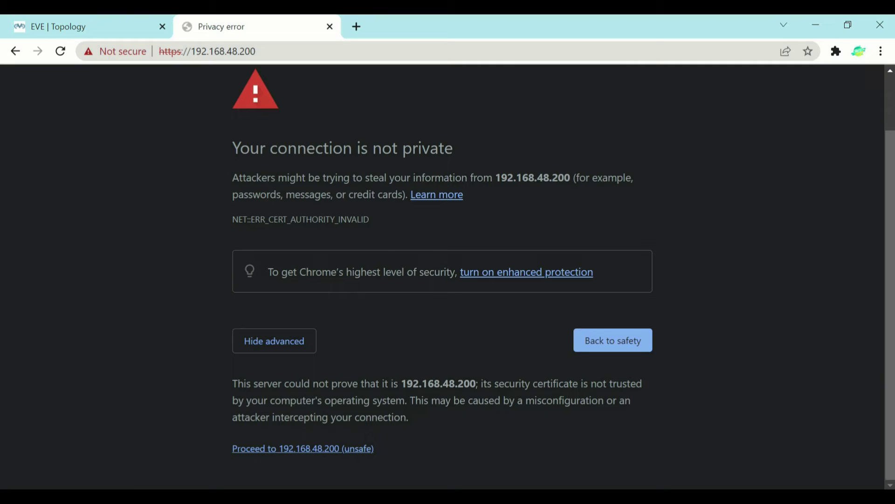
pyautogui.click(311, 450)
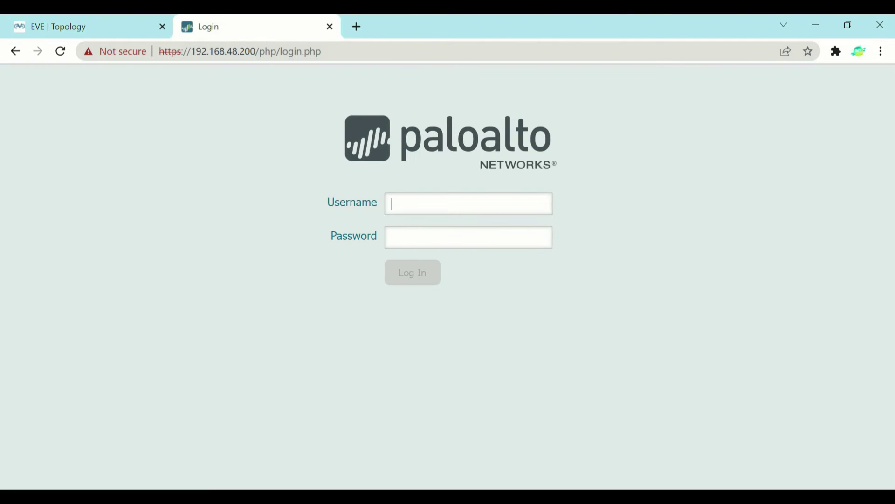
# Step: Sign in with the admin username and the account password
pyautogui.write('adminm')
pyautogui.press('Tab')
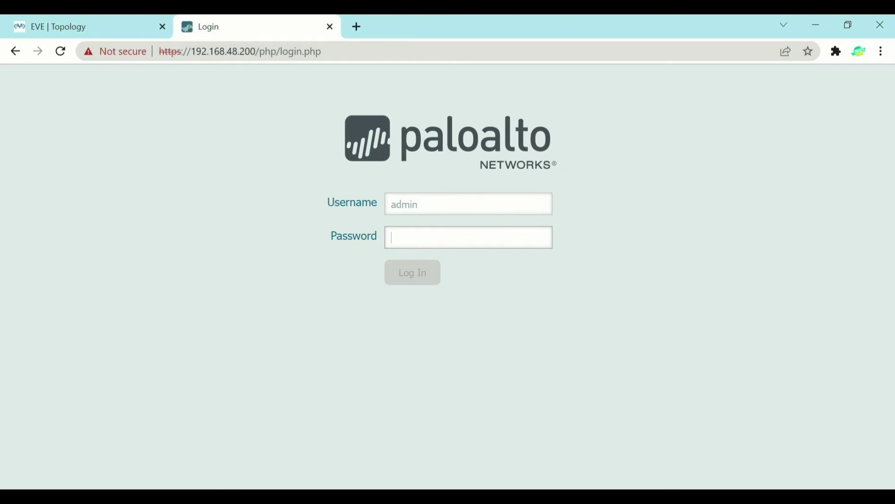
pyautogui.write('paloalto')
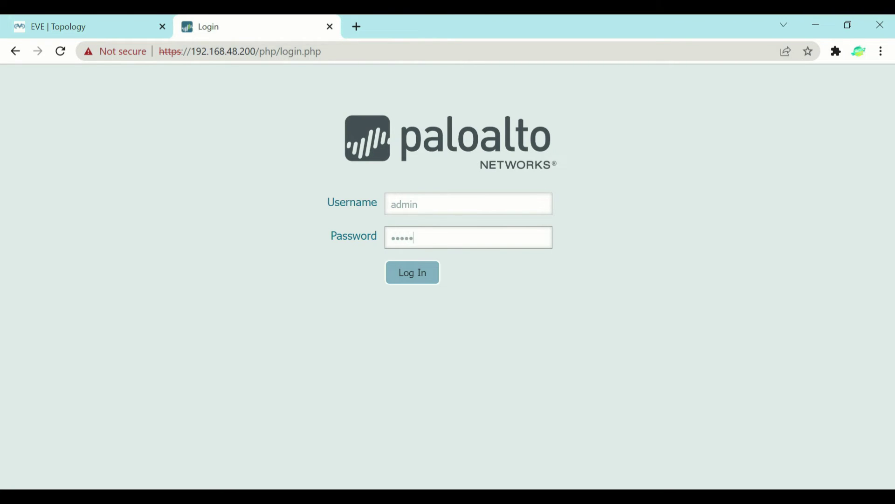
pyautogui.write('1234')
pyautogui.press('Return')
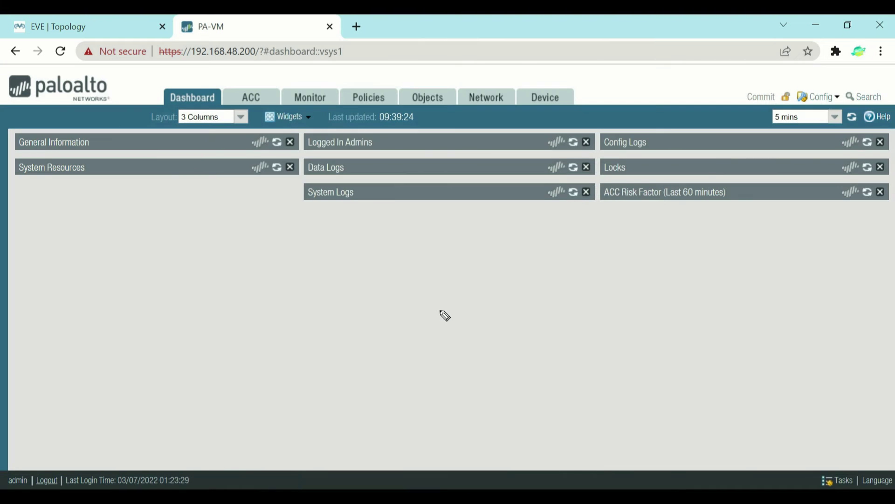
# Step: Dismiss the Welcome message and point out MGT IP Address 192.168.48.200 in General Information
pyautogui.press('Escape')
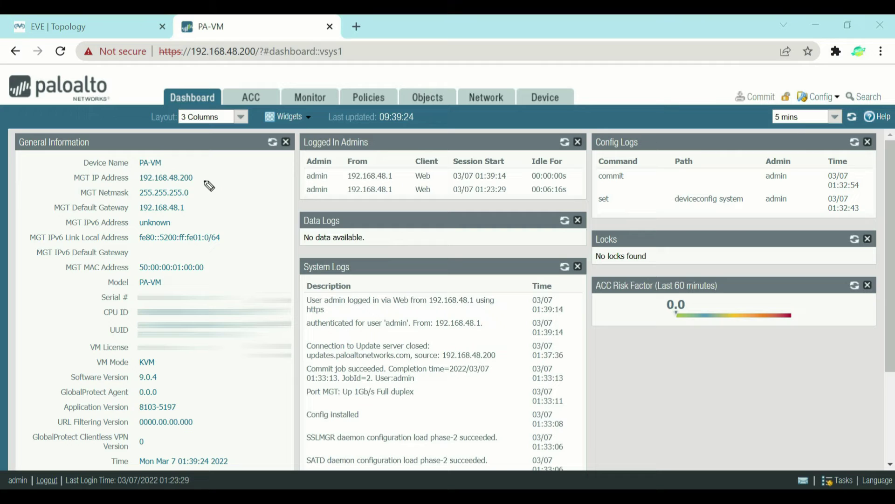
pyautogui.moveTo(238, 219)
pyautogui.mouseDown()
pyautogui.moveTo(211, 187)
pyautogui.moveTo(227, 186)
pyautogui.mouseUp()
# Step: On the EVE topology, sketch a laptop linked to PaloAlto by a COM console cable and a LAN loop
pyautogui.hotkey('ctrl', 'shift', 'Tab')
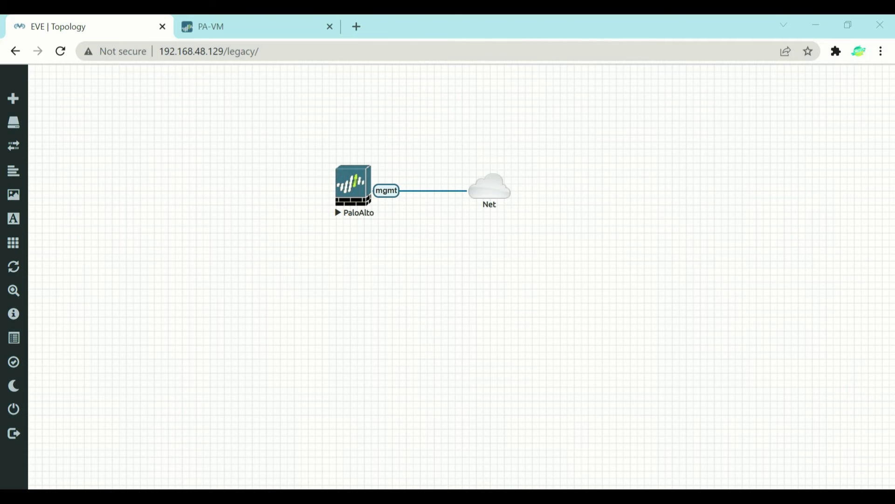
pyautogui.moveTo(508, 249)
pyautogui.mouseDown()
pyautogui.moveTo(522, 282)
pyautogui.moveTo(552, 277)
pyautogui.moveTo(520, 294)
pyautogui.mouseUp()
pyautogui.moveTo(509, 326); pyautogui.dragTo(595, 271)
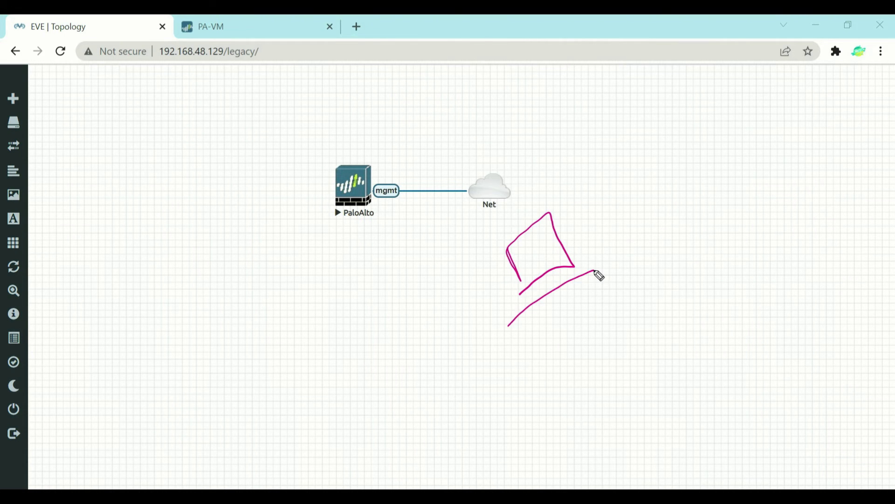
pyautogui.moveTo(363, 205); pyautogui.dragTo(514, 269)
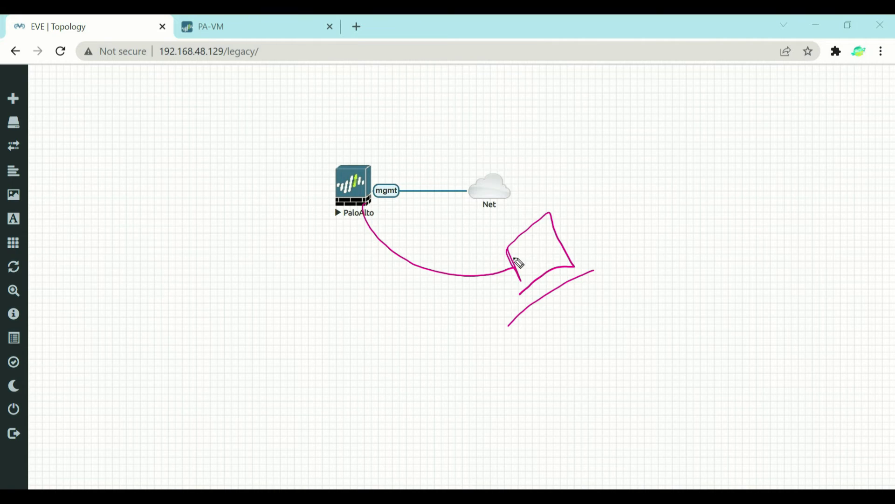
pyautogui.moveTo(489, 234)
pyautogui.mouseDown()
pyautogui.moveTo(488, 259)
pyautogui.moveTo(490, 239)
pyautogui.mouseUp()
pyautogui.moveTo(492, 244); pyautogui.dragTo(508, 218)
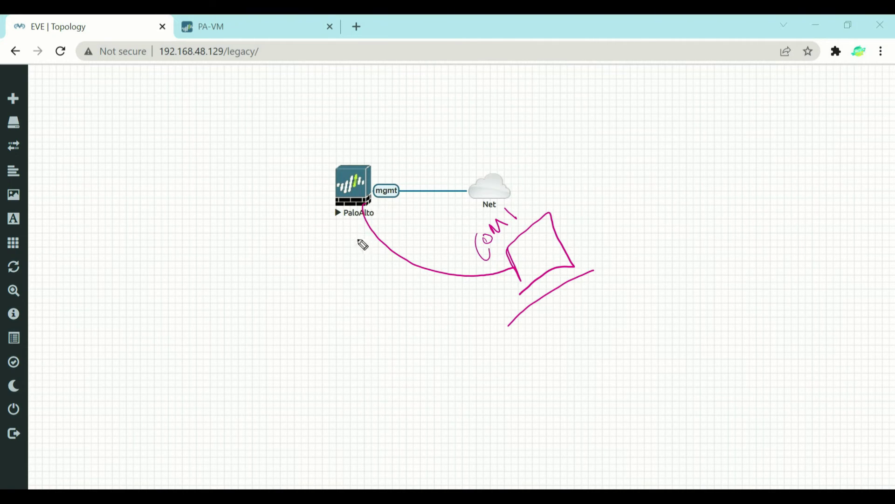
pyautogui.moveTo(360, 242)
pyautogui.mouseDown()
pyautogui.moveTo(415, 220)
pyautogui.moveTo(417, 202)
pyautogui.mouseUp()
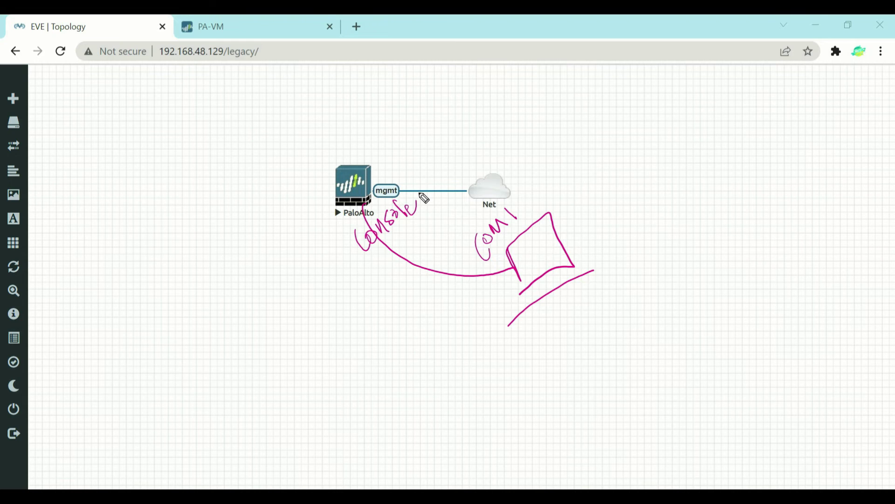
pyautogui.moveTo(374, 186)
pyautogui.mouseDown()
pyautogui.moveTo(513, 107)
pyautogui.moveTo(607, 191)
pyautogui.moveTo(574, 255)
pyautogui.mouseUp()
pyautogui.moveTo(569, 209)
pyautogui.mouseDown()
pyautogui.moveTo(573, 230)
pyautogui.moveTo(584, 217)
pyautogui.moveTo(593, 223)
pyautogui.mouseUp()
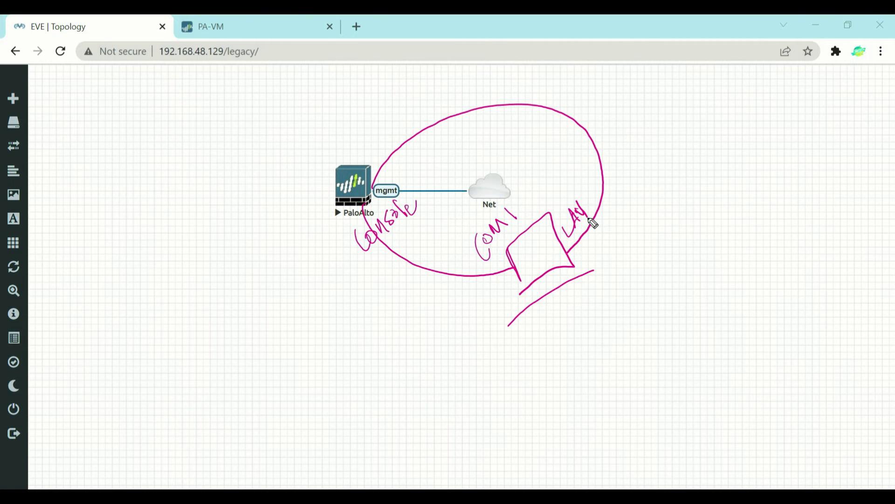
pyautogui.hotkey('ctrl', 'z')
pyautogui.hotkey('ctrl', 'z')
pyautogui.hotkey('ctrl', 'z')
pyautogui.moveTo(556, 222)
pyautogui.mouseDown()
pyautogui.moveTo(565, 228)
pyautogui.moveTo(579, 208)
pyautogui.moveTo(591, 212)
pyautogui.mouseUp()
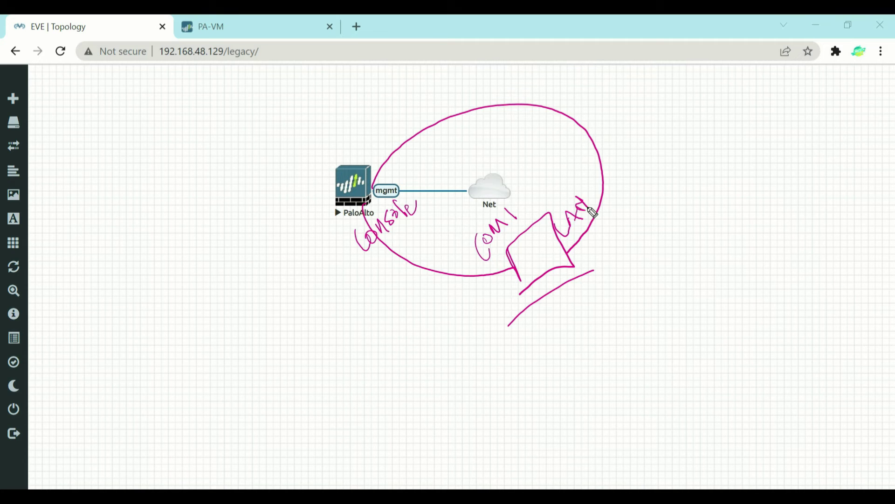
# Step: Annotate the sketch with an IP note above PaloAlto, a circled 100 and a PuTTY label
pyautogui.moveTo(343, 148)
pyautogui.mouseDown()
pyautogui.moveTo(366, 140)
pyautogui.moveTo(387, 116)
pyautogui.moveTo(391, 123)
pyautogui.moveTo(397, 99)
pyautogui.moveTo(423, 90)
pyautogui.moveTo(432, 73)
pyautogui.moveTo(448, 76)
pyautogui.mouseUp()
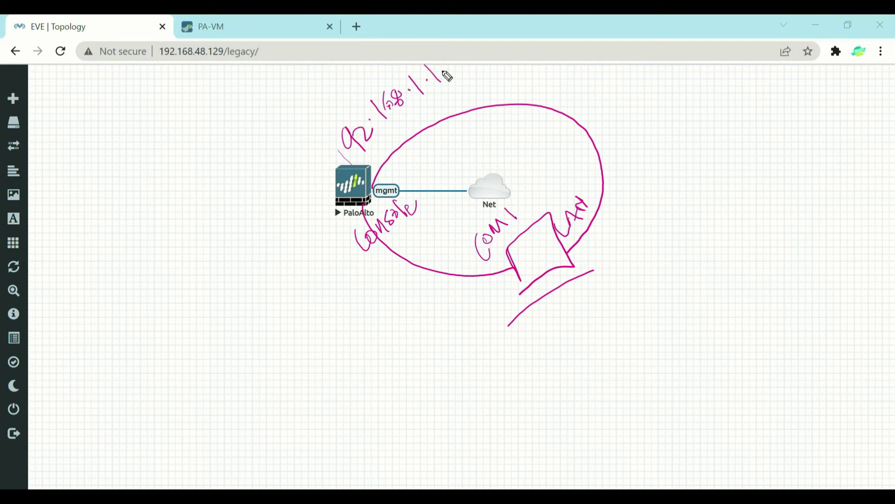
pyautogui.moveTo(605, 236); pyautogui.dragTo(578, 253)
pyautogui.moveTo(613, 225)
pyautogui.mouseDown()
pyautogui.moveTo(621, 242)
pyautogui.moveTo(641, 213)
pyautogui.mouseUp()
pyautogui.moveTo(620, 252); pyautogui.dragTo(652, 232)
pyautogui.moveTo(619, 262); pyautogui.dragTo(662, 233)
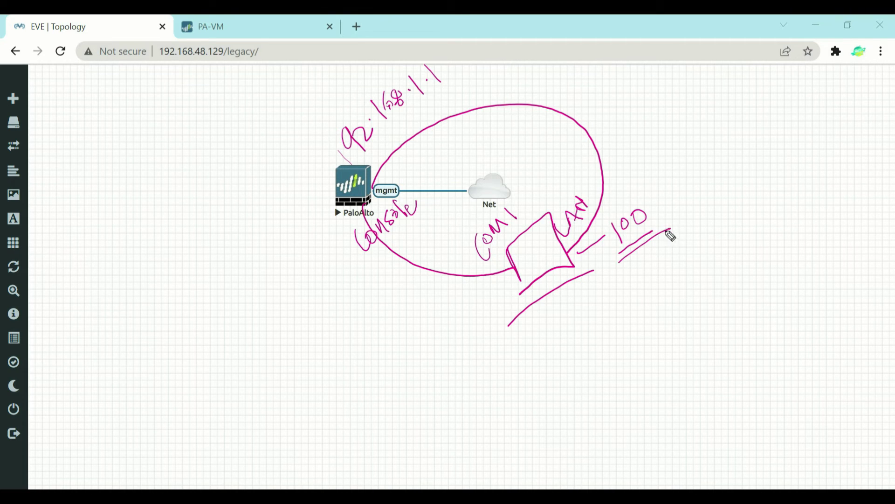
pyautogui.moveTo(643, 187)
pyautogui.mouseDown()
pyautogui.moveTo(672, 247)
pyautogui.moveTo(614, 212)
pyautogui.mouseUp()
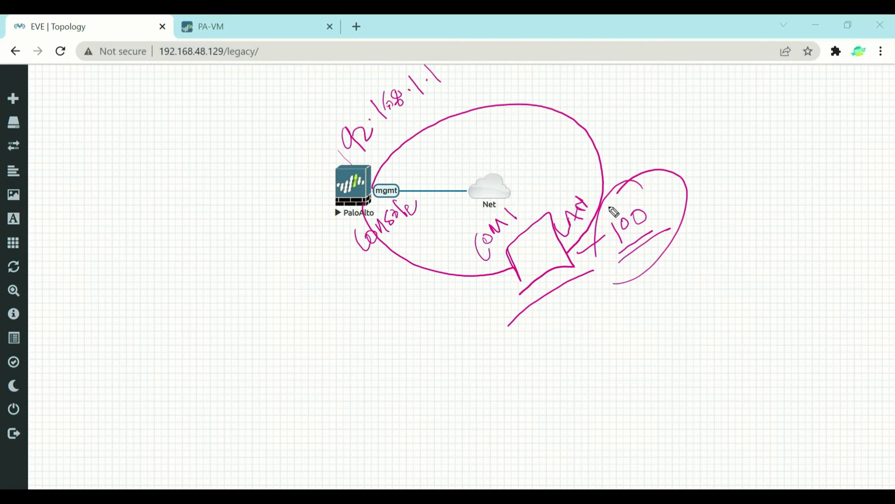
pyautogui.moveTo(545, 336)
pyautogui.mouseDown()
pyautogui.moveTo(564, 366)
pyautogui.moveTo(586, 340)
pyautogui.mouseUp()
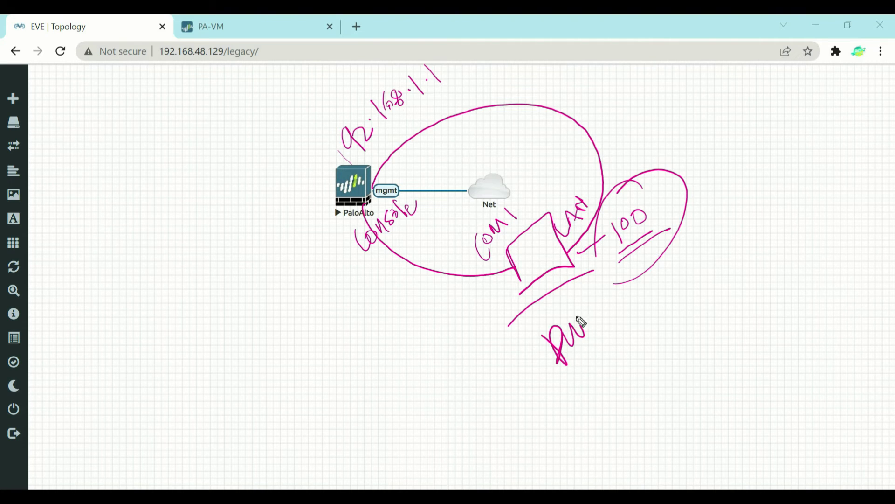
pyautogui.moveTo(581, 291)
pyautogui.mouseDown()
pyautogui.moveTo(602, 334)
pyautogui.moveTo(624, 326)
pyautogui.mouseUp()
pyautogui.moveTo(566, 371); pyautogui.dragTo(646, 311)
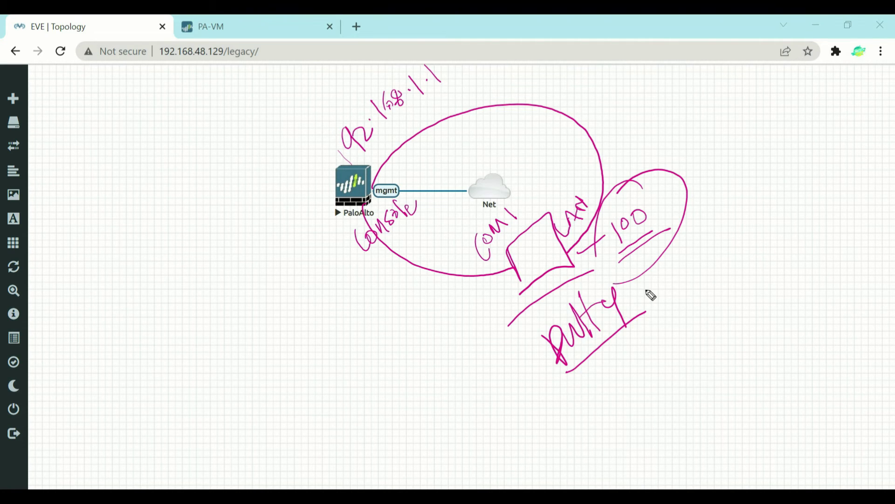
pyautogui.moveTo(345, 177); pyautogui.dragTo(471, 73)
pyautogui.moveTo(330, 139); pyautogui.dragTo(359, 168)
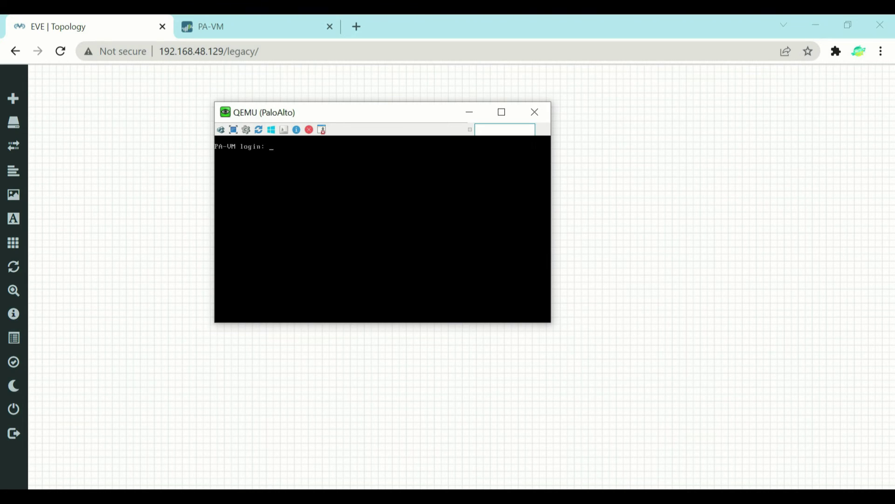
# Step: Log in as admin and run 'show interface management', pointing out the 192.168.48.200 IP line
pyautogui.write('admin')
pyautogui.press('Return')
pyautogui.press('Return')
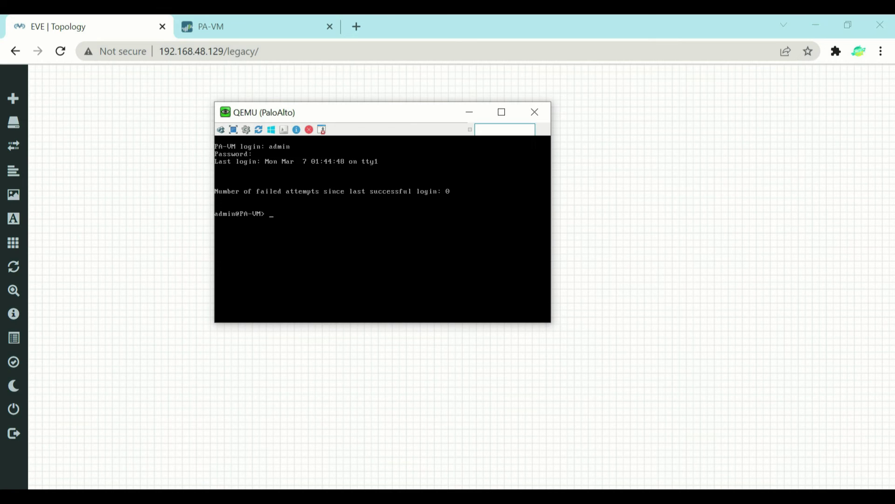
pyautogui.write('show interface management')
pyautogui.press('Return')
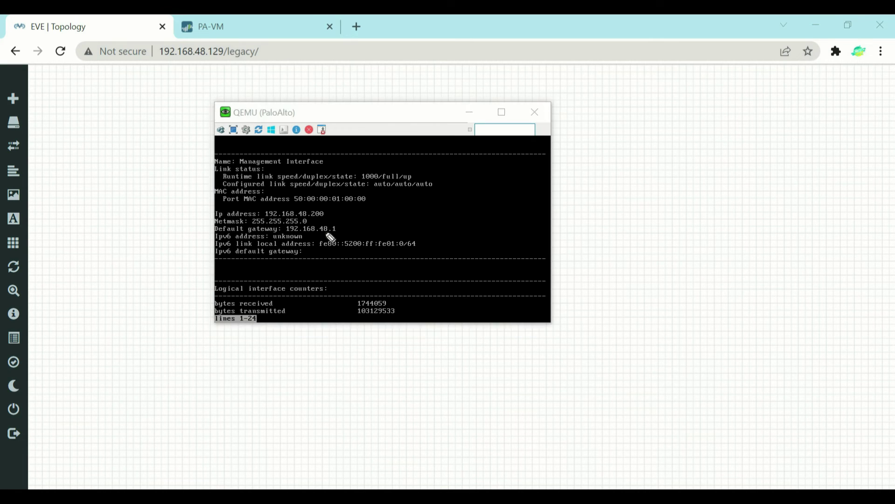
pyautogui.moveTo(321, 267)
pyautogui.mouseDown()
pyautogui.moveTo(323, 219)
pyautogui.moveTo(331, 234)
pyautogui.mouseUp()
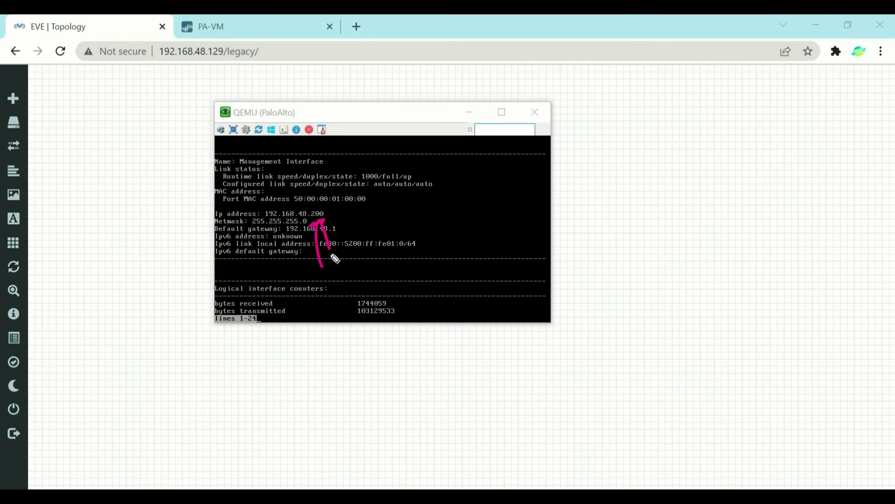
pyautogui.moveTo(355, 151); pyautogui.dragTo(311, 209)
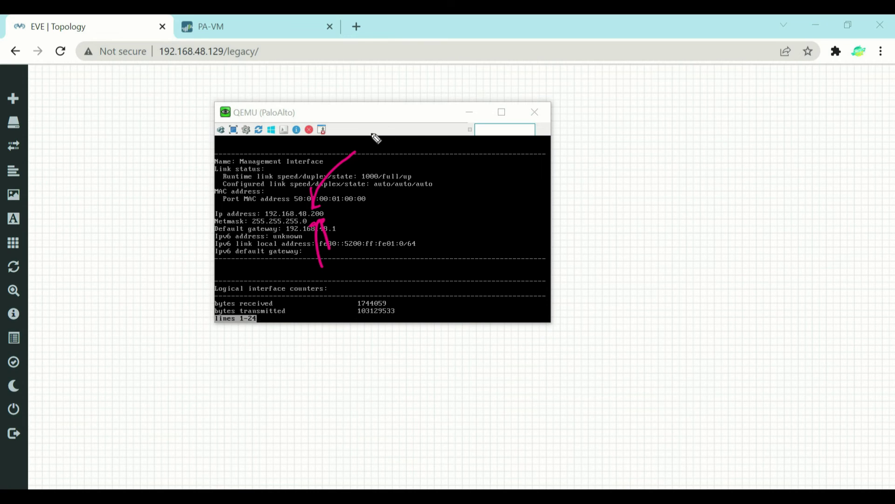
pyautogui.moveTo(366, 134)
pyautogui.mouseDown()
pyautogui.moveTo(376, 159)
pyautogui.moveTo(378, 133)
pyautogui.moveTo(411, 112)
pyautogui.moveTo(406, 164)
pyautogui.mouseUp()
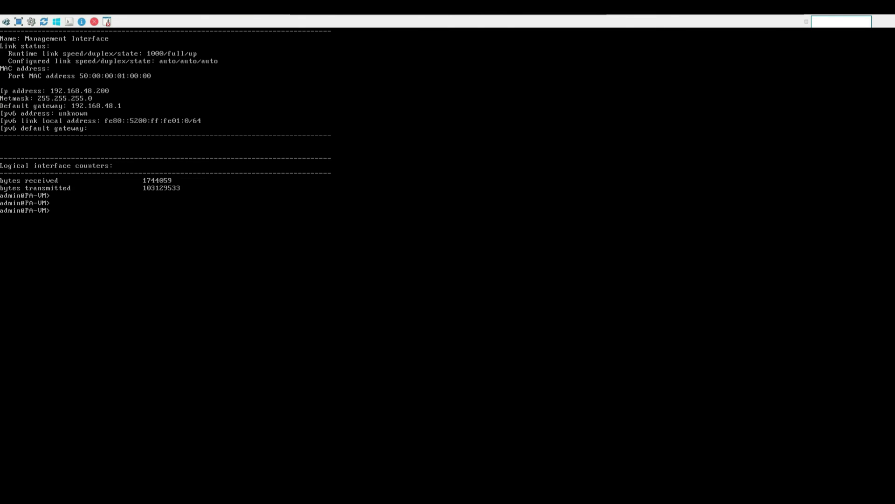
# Step: Enter configuration mode and type 'set deviceconfig system ip-address 192.168.48.130 netmask 255.255.255.0'
pyautogui.write('configure')
pyautogui.press('Return')
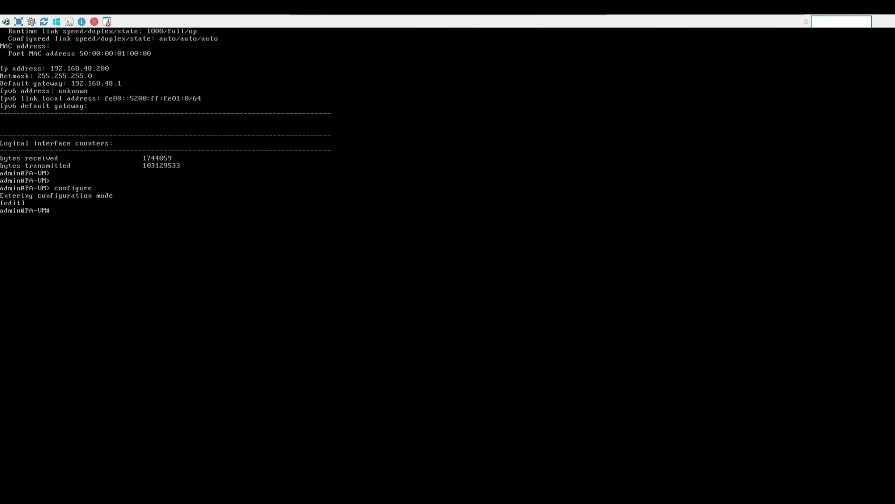
pyautogui.write('set deviceconfig system ip')
pyautogui.press('Tab')
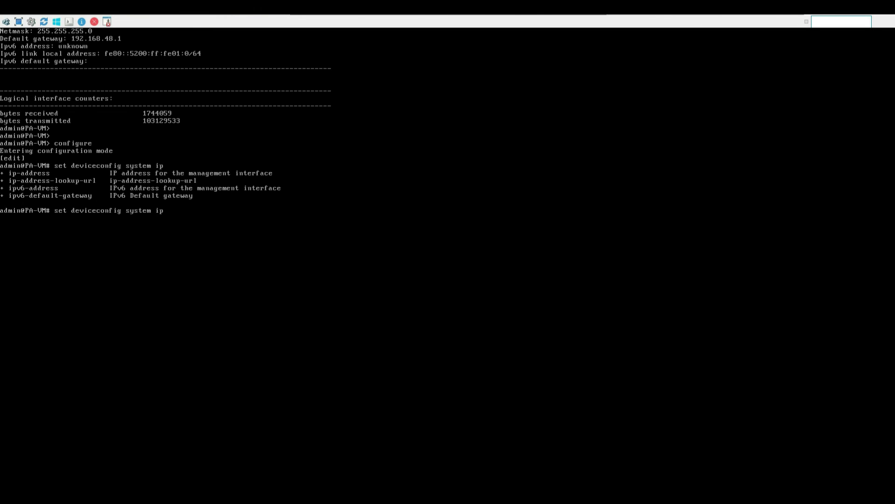
pyautogui.write('-address')
pyautogui.write('192.168.48.130')
pyautogui.write('netmask')
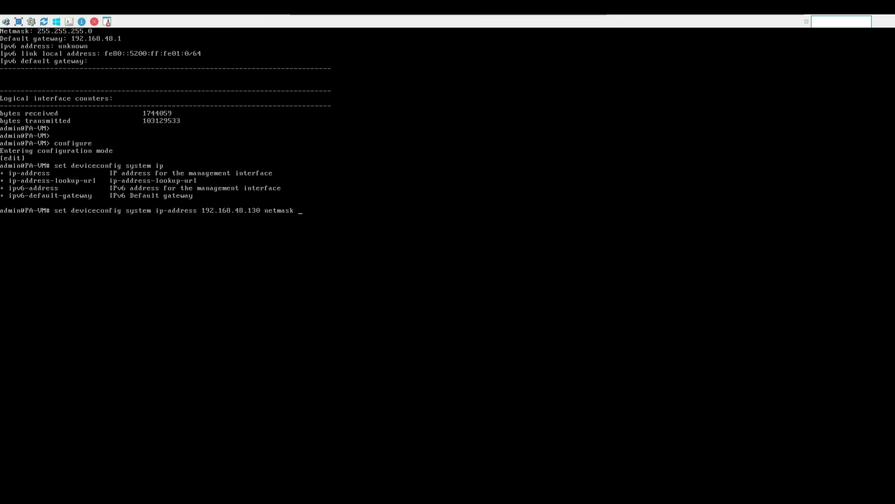
pyautogui.write(' 255.255.255.0')
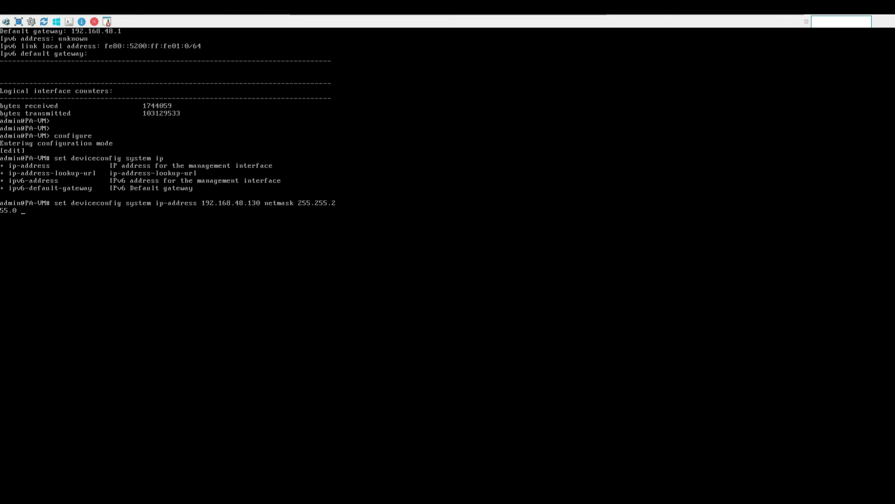
# Step: Append default-gateway 192.168.48.1 to the set command
pyautogui.write('de')
pyautogui.press('Tab')
pyautogui.write('192.168.48.1')
# Step: Add primary DNS server 8.8.8.8, apply the set command, and run commit
pyautogui.write('dn')
pyautogui.press('Tab')
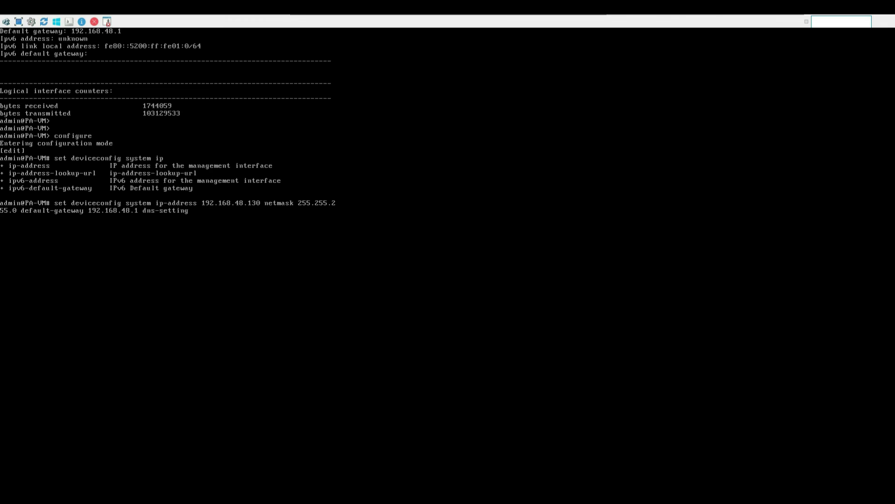
pyautogui.write('se')
pyautogui.press('Tab')
pyautogui.write('pri')
pyautogui.press('Tab')
pyautogui.write('8.8.8.8')
pyautogui.press('Return')
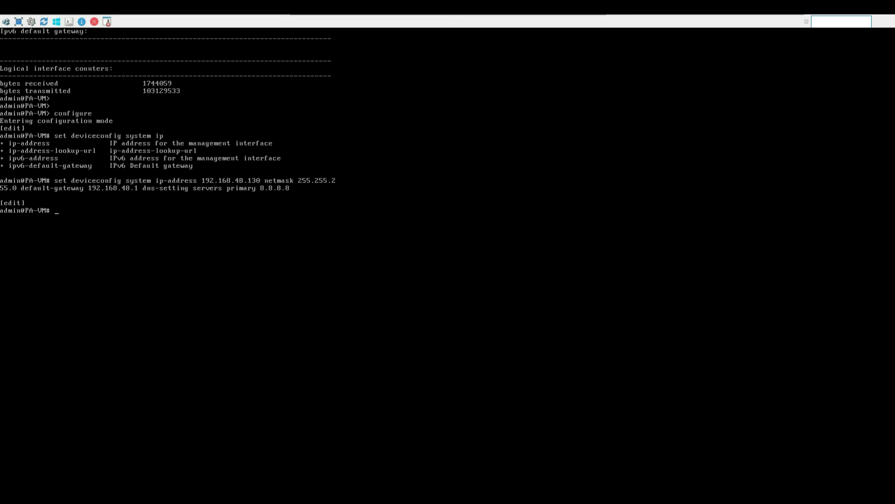
pyautogui.write('mit')
pyautogui.press('Return')
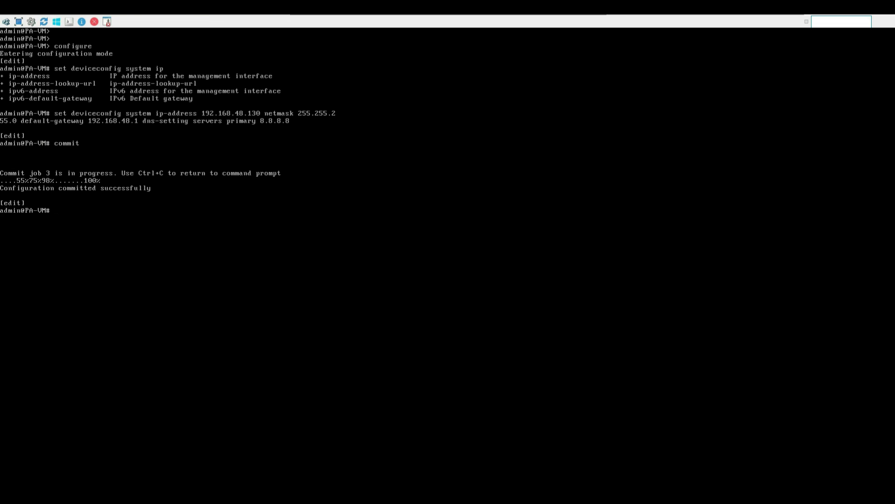
# Step: Return to a fresh prompt after the commit completes successfully
pyautogui.press('Return')
pyautogui.press('Return')
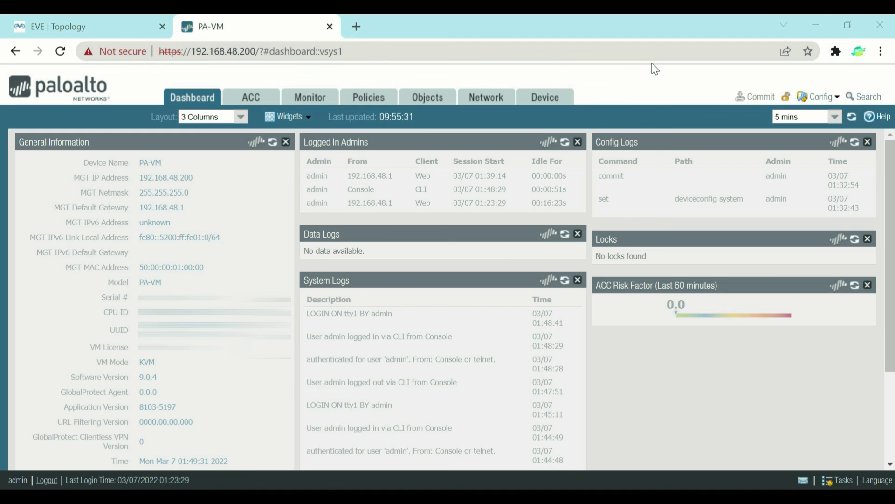
# Step: Ping 192.168.48.130 from a Command Prompt, getting 4 of 4 replies, then return to Chrome
pyautogui.press('super+r')
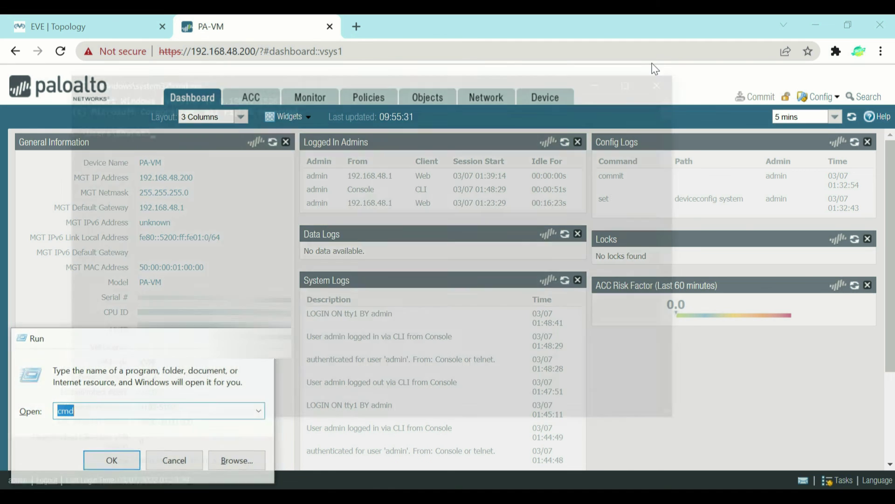
pyautogui.press('Return')
pyautogui.write('pin')
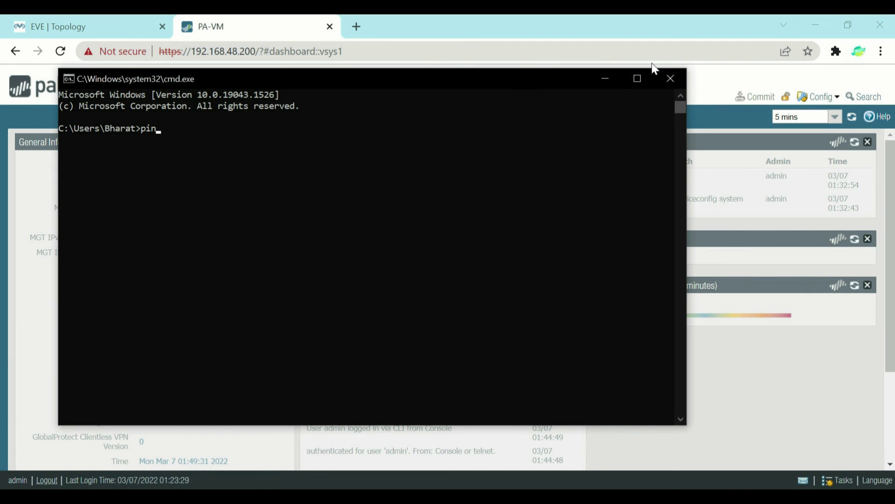
pyautogui.write('g 192.168.48.130')
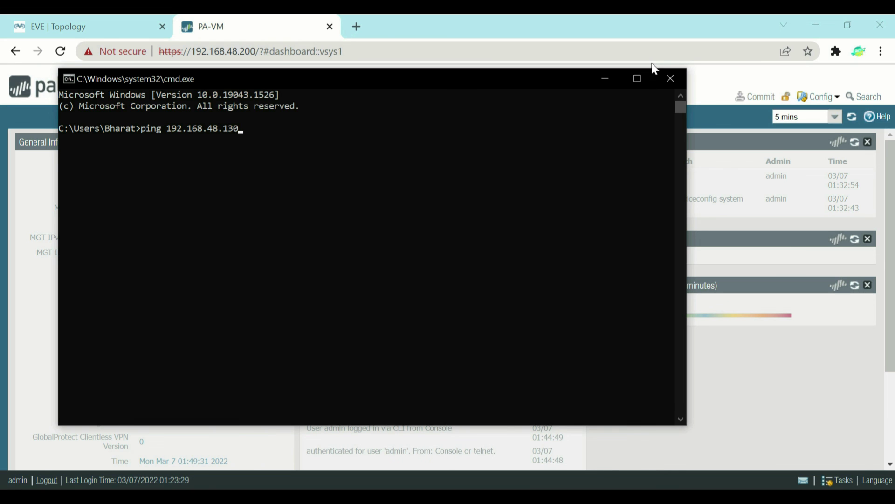
pyautogui.press('Return')
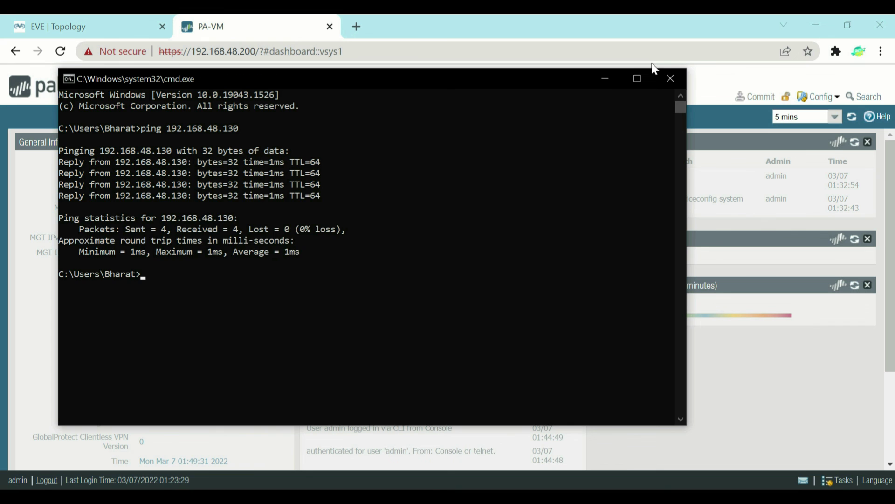
pyautogui.click(464, 55)
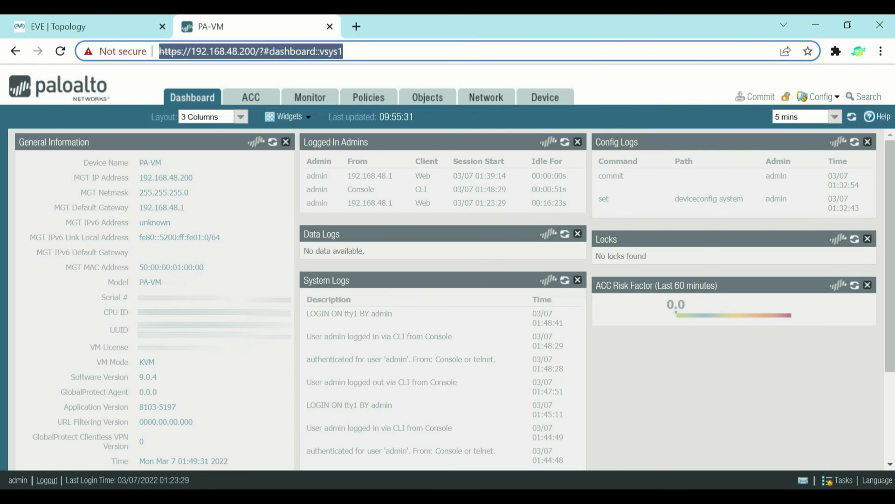
pyautogui.click(330, 27)
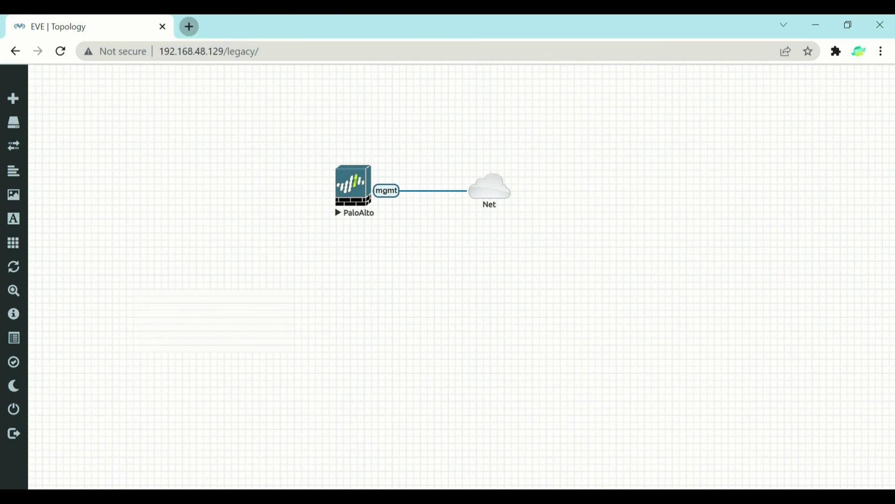
pyautogui.click(187, 26)
pyautogui.write('https:')
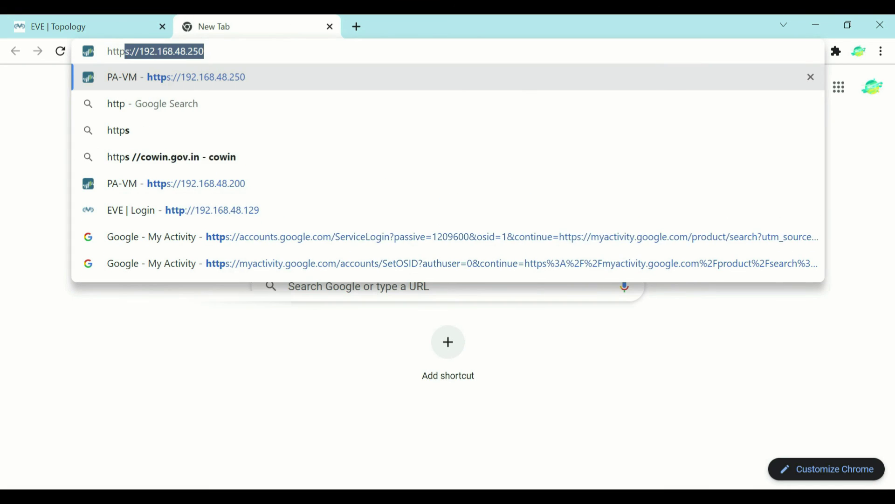
pyautogui.write('//192.168.48.250')
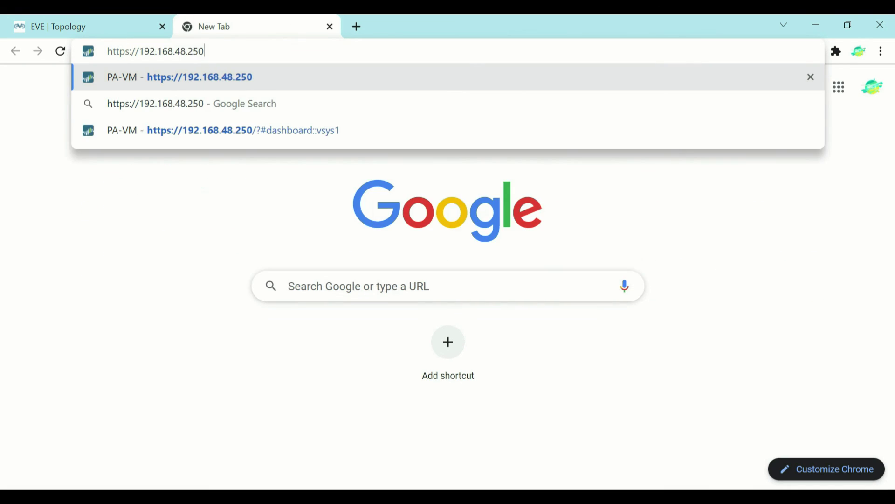
pyautogui.press('BackSpace')
pyautogui.press('BackSpace')
pyautogui.press('BackSpace')
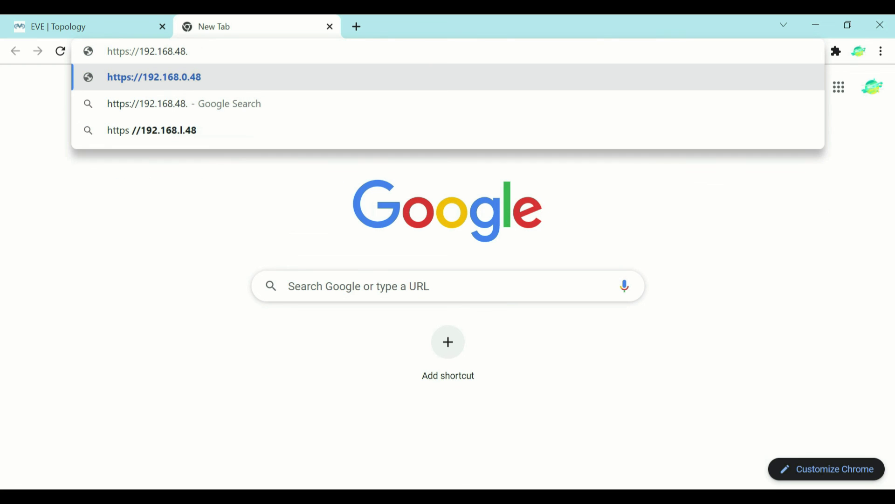
pyautogui.write('130')
pyautogui.press('Return')
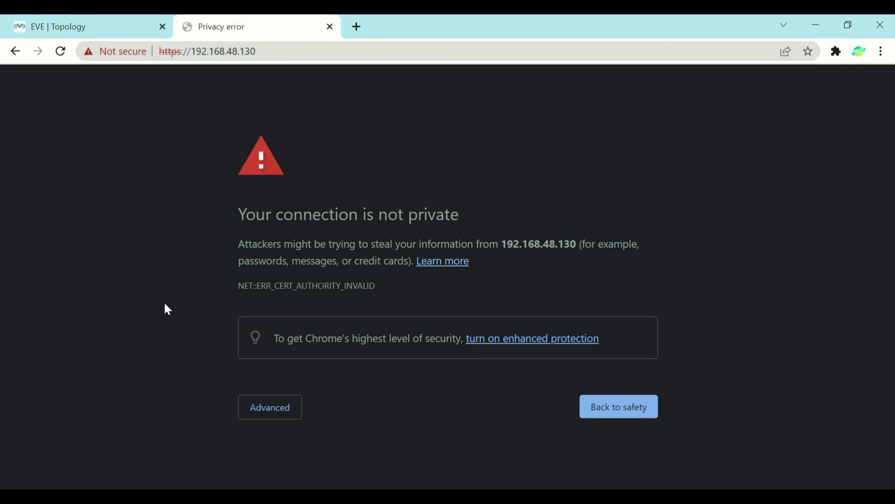
pyautogui.click(263, 413)
pyautogui.scroll(-2, 271, 434)
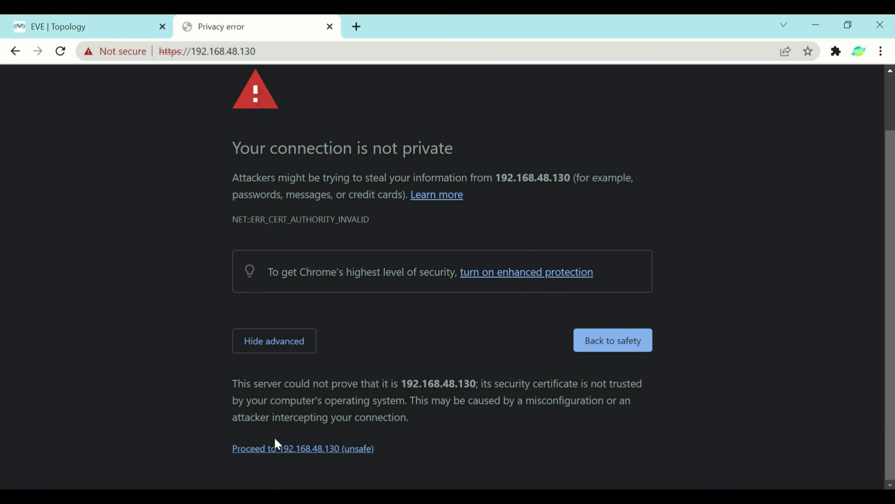
pyautogui.click(279, 451)
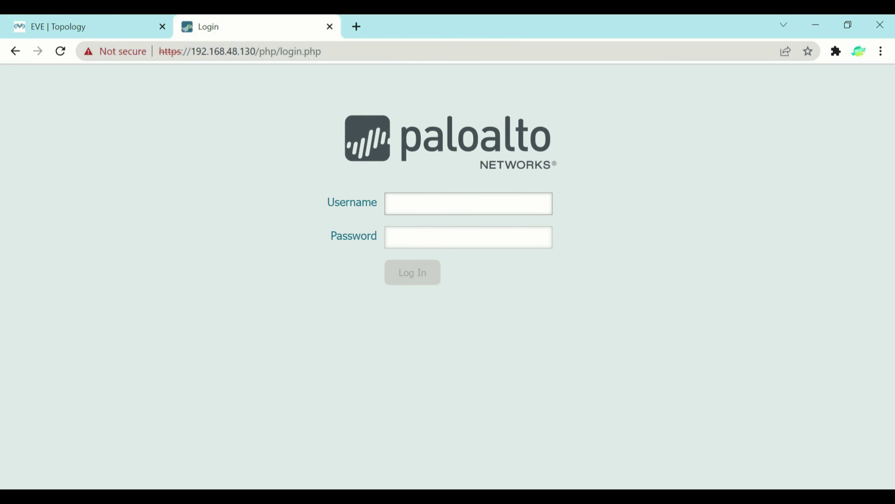
# Step: Sign in as admin with the account password, close the Welcome dialog, and highlight MGT IP 192.168.48.130
pyautogui.write('admin')
pyautogui.press('Tab')
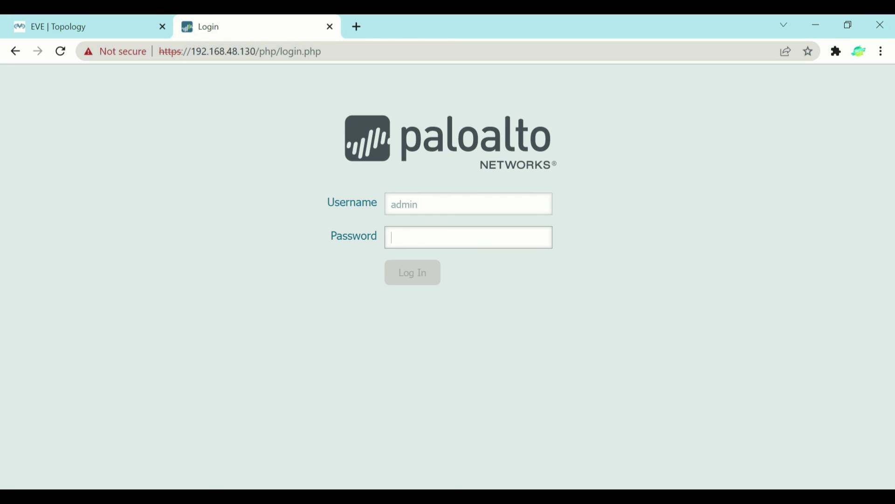
pyautogui.write('••••••••')
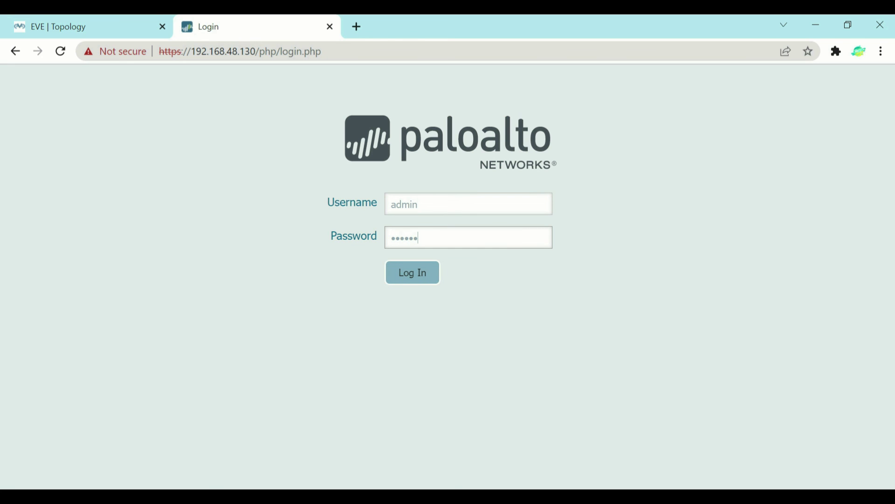
pyautogui.write('••••')
pyautogui.press('Return')
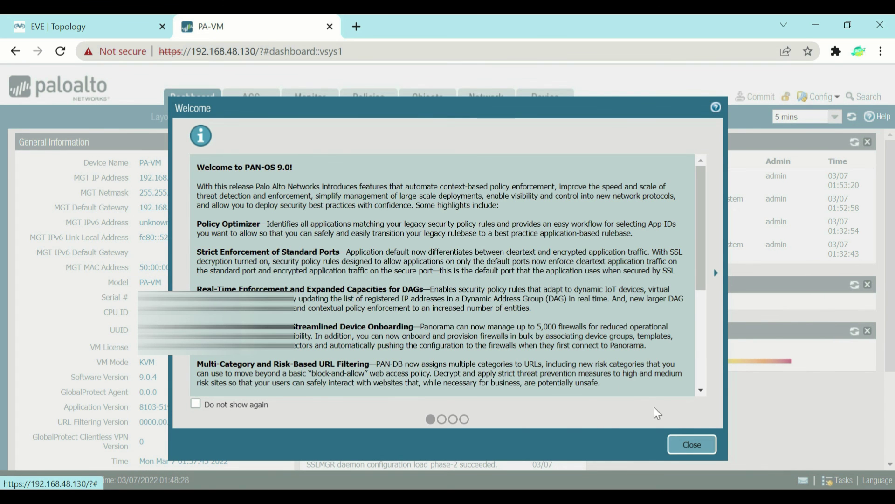
pyautogui.click(682, 444)
pyautogui.moveTo(201, 177); pyautogui.dragTo(139, 177)
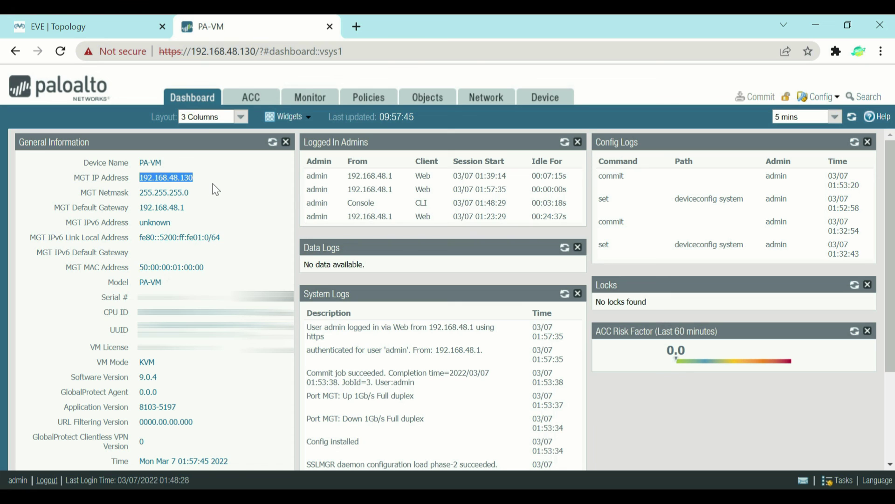
pyautogui.hotkey('ctrl', '2')
pyautogui.moveTo(216, 216); pyautogui.dragTo(221, 194)
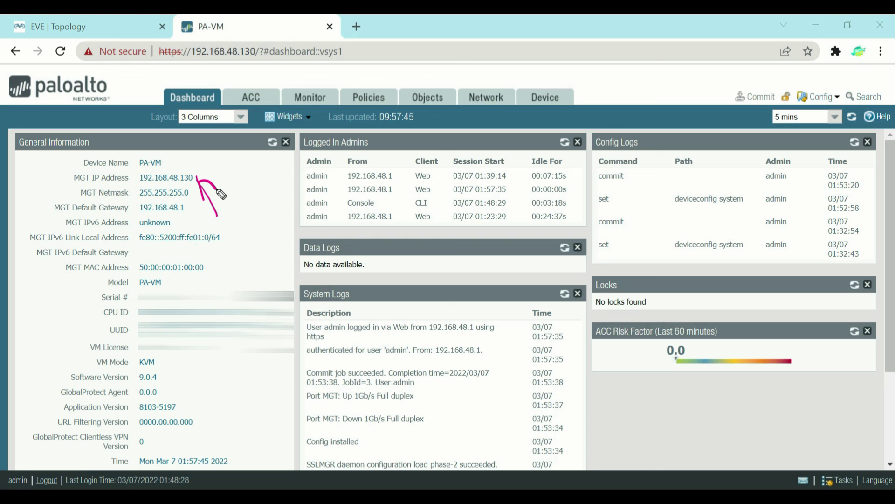
pyautogui.moveTo(260, 196)
pyautogui.mouseDown()
pyautogui.moveTo(276, 139)
pyautogui.moveTo(289, 170)
pyautogui.mouseUp()
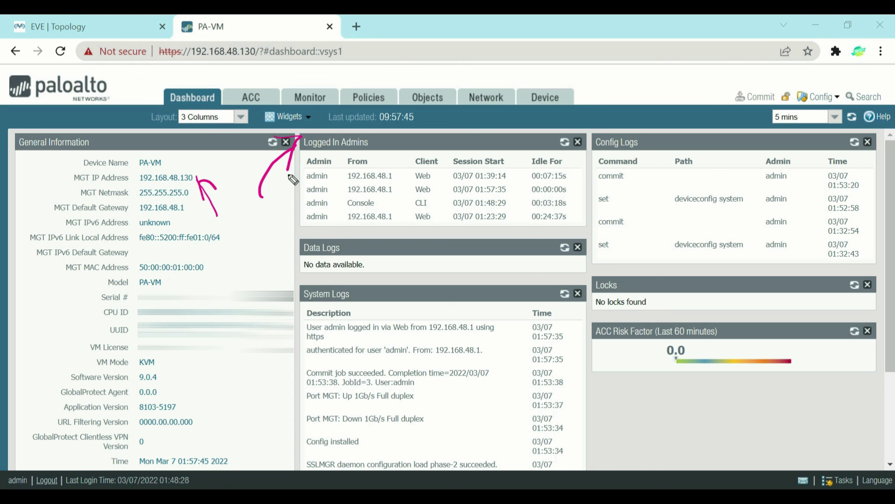
pyautogui.moveTo(425, 134); pyautogui.dragTo(433, 175)
pyautogui.moveTo(279, 238); pyautogui.dragTo(302, 201)
pyautogui.moveTo(286, 201); pyautogui.dragTo(343, 211)
pyautogui.moveTo(323, 250); pyautogui.dragTo(330, 205)
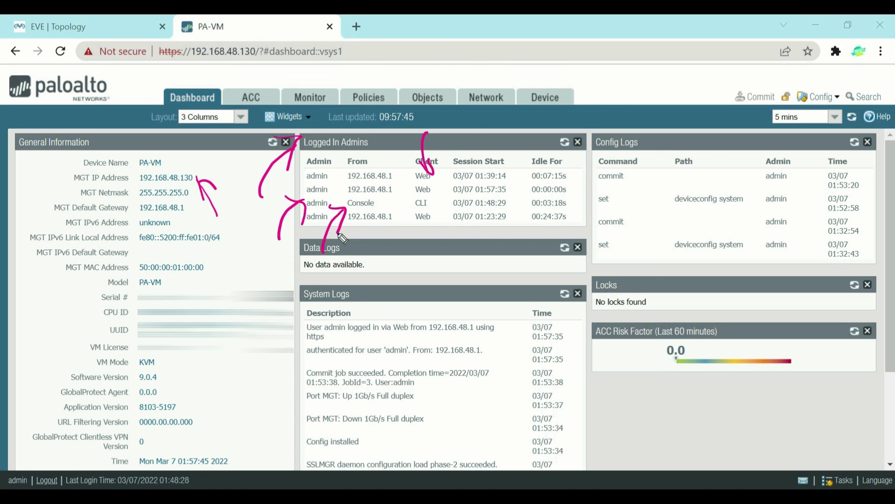
pyautogui.moveTo(391, 247)
pyautogui.mouseDown()
pyautogui.moveTo(413, 208)
pyautogui.moveTo(411, 239)
pyautogui.mouseUp()
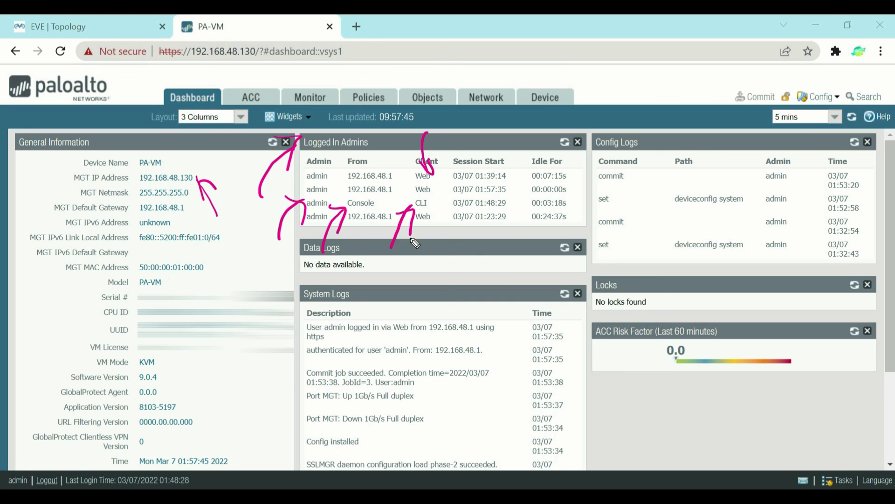
pyautogui.moveTo(387, 174); pyautogui.dragTo(370, 105)
pyautogui.moveTo(366, 153); pyautogui.dragTo(394, 154)
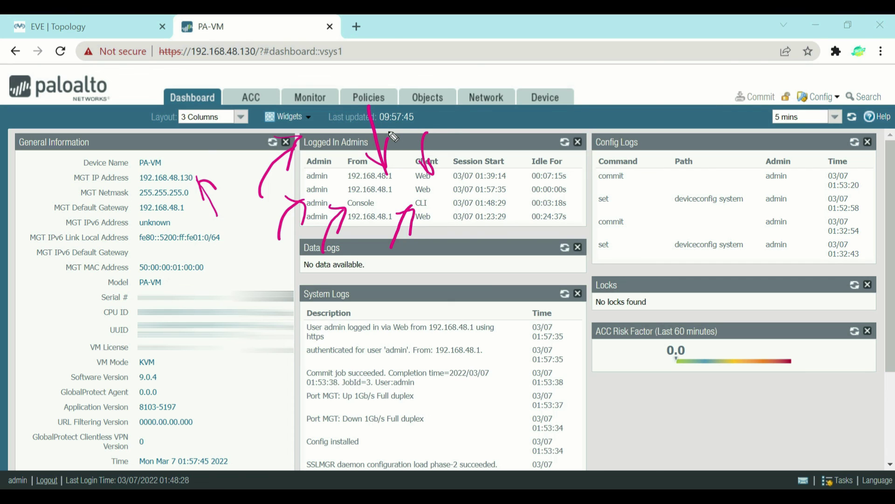